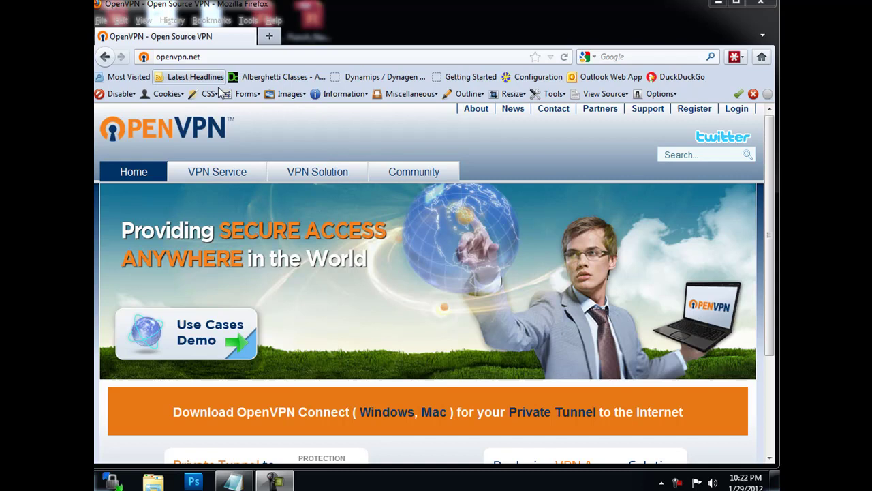
- Open the OpenVPN Community Downloads page and scroll to the 2.2.2 release files
{"action": "mouse_move", "coordinate": [414, 173]}
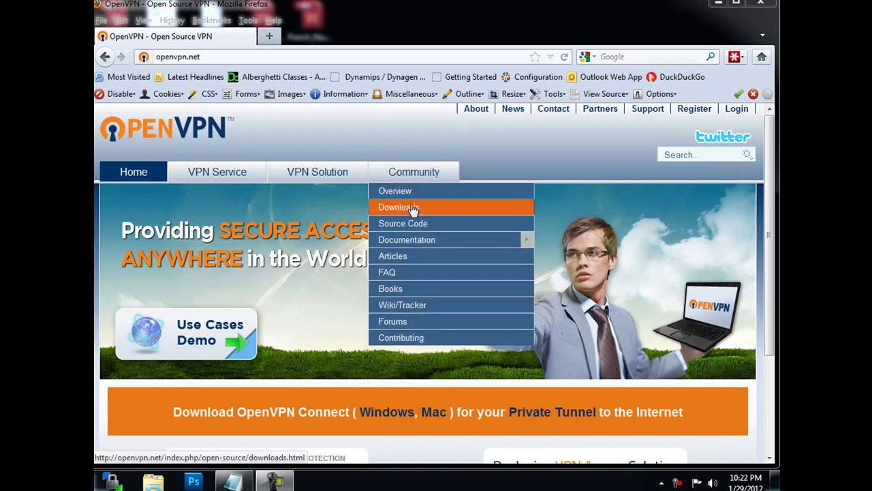
{"action": "left_click", "coordinate": [412, 208]}
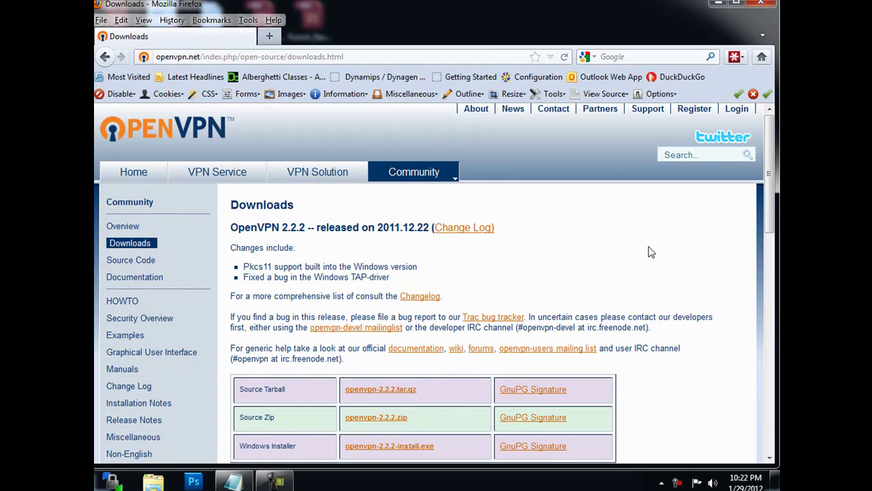
{"action": "left_click_drag", "start_coordinate": [772, 204], "coordinate": [773, 231]}
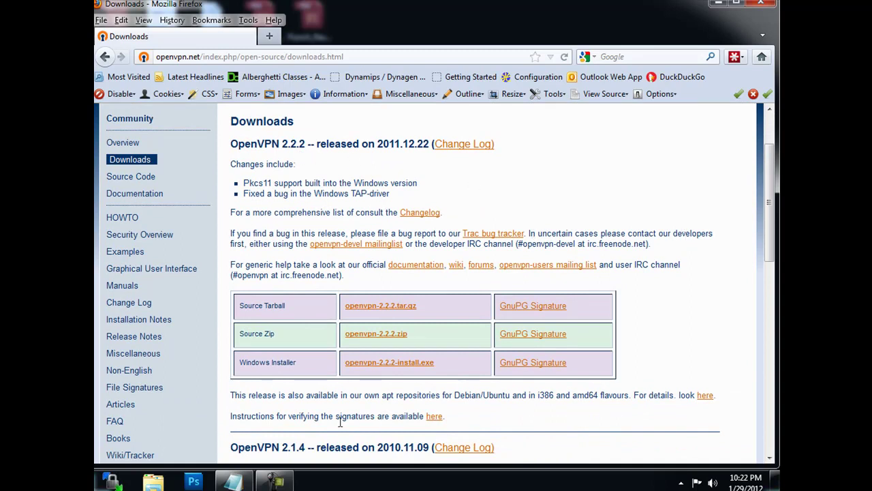
- Download and save openvpn-2.2.2-install.exe (1.4 MB), then return to the Firefox window
{"action": "left_click", "coordinate": [396, 368]}
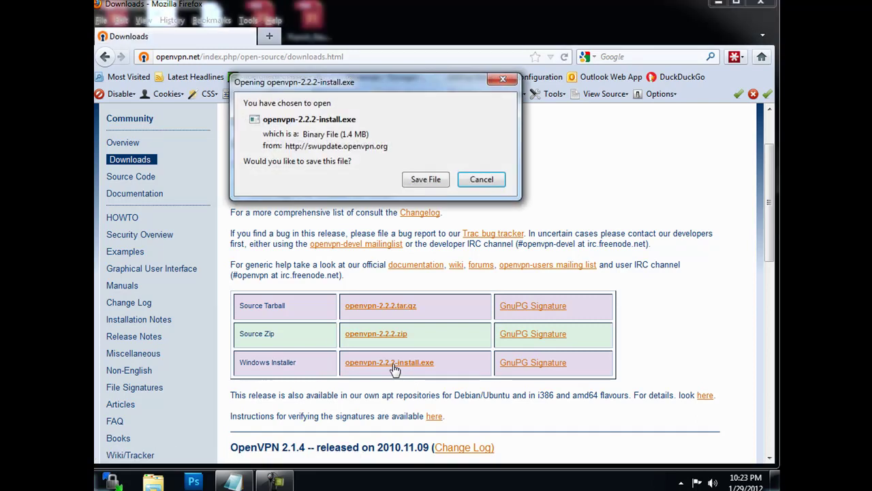
{"action": "left_click", "coordinate": [434, 181]}
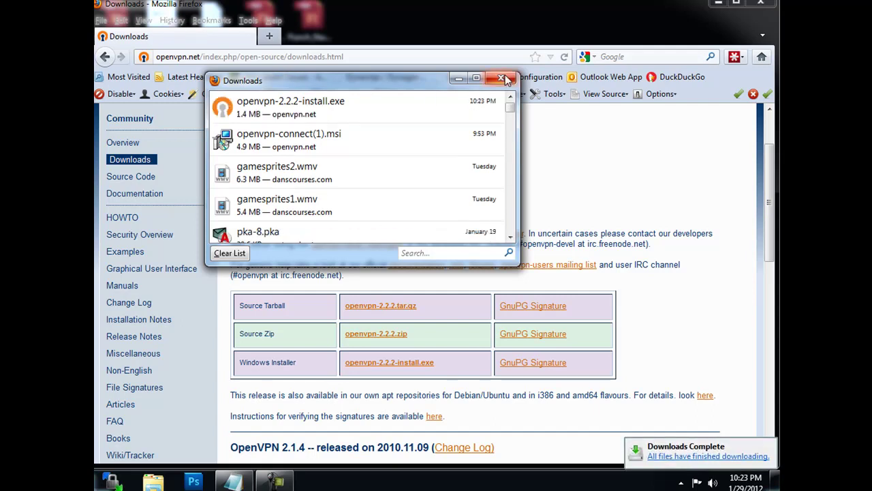
{"action": "left_click", "coordinate": [681, 483]}
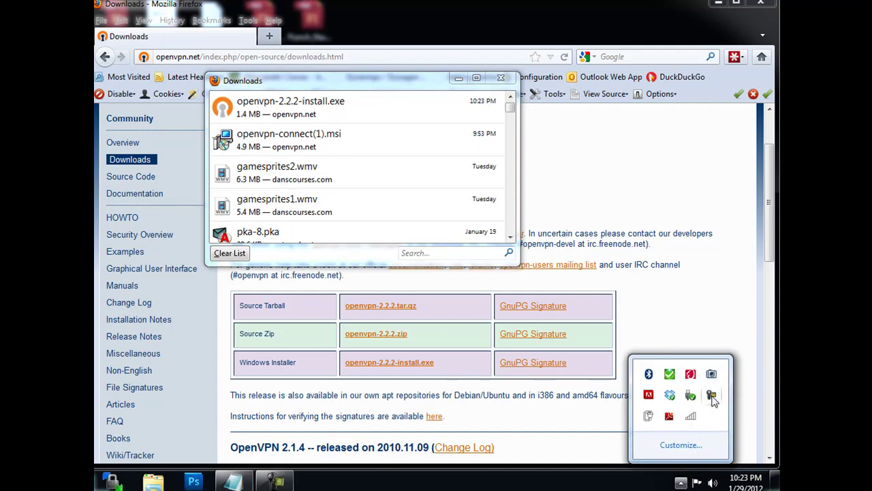
{"action": "left_click", "coordinate": [170, 360]}
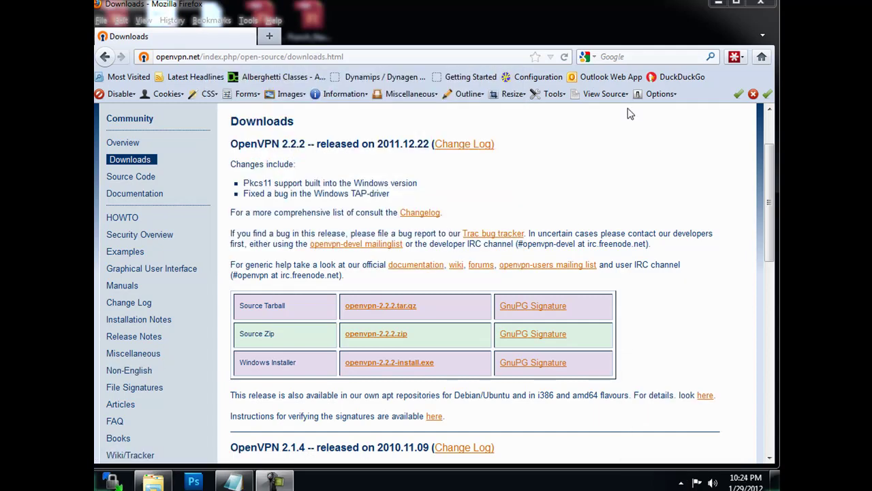
- Launch openvpn-2.2.2-install.exe from the desktop and allow it to run
{"action": "left_click", "coordinate": [720, 5]}
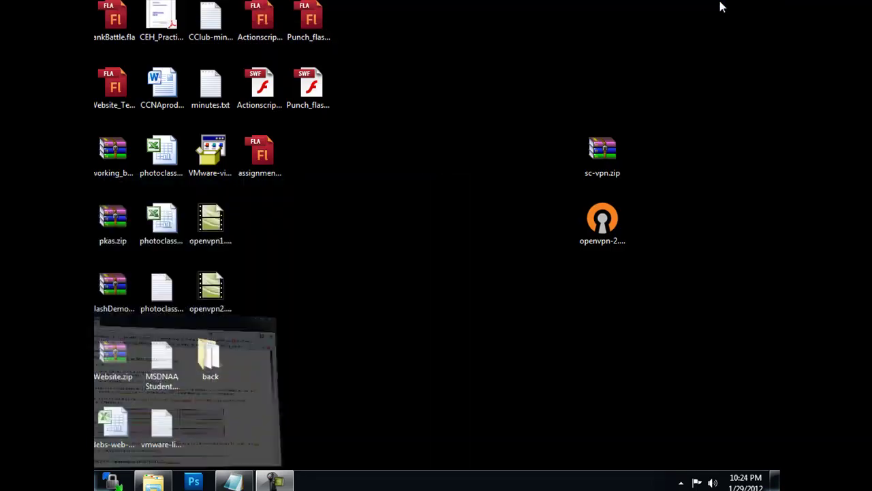
{"action": "left_click", "coordinate": [604, 229]}
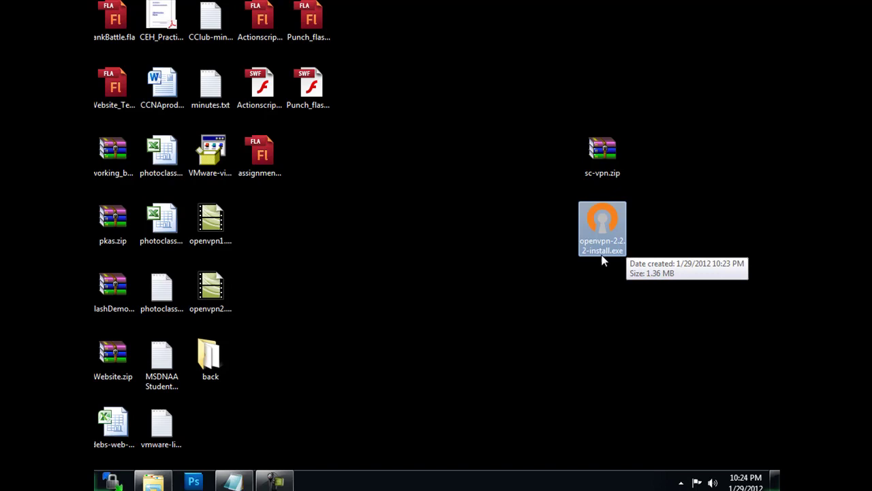
{"action": "double_click", "coordinate": [603, 219]}
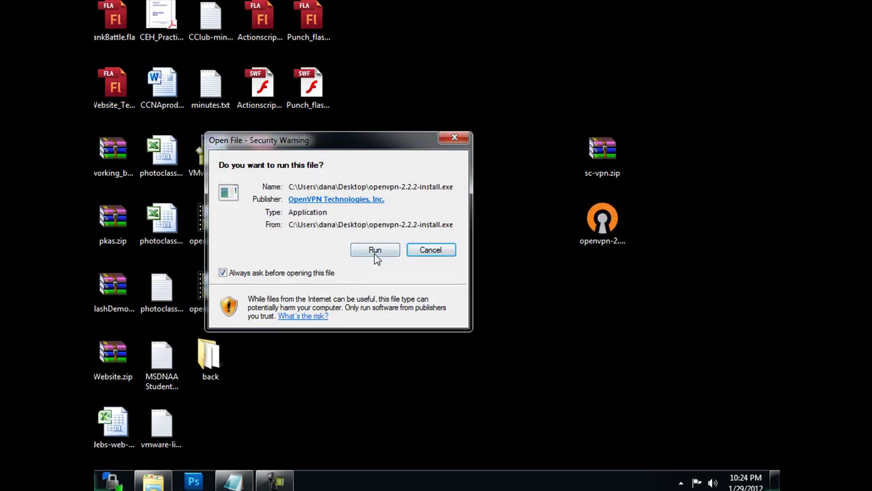
{"action": "left_click", "coordinate": [375, 253]}
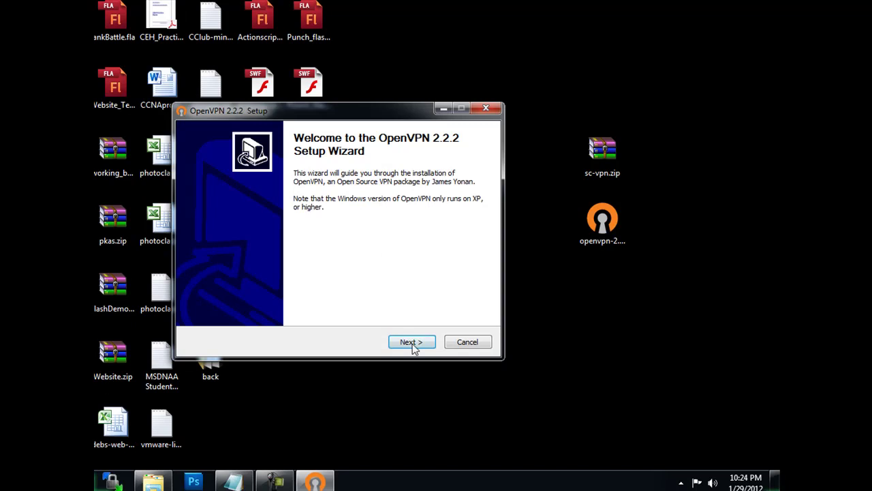
- Accept the license and default components, and install into C:\Program Files (x86)\OpenVPN
{"action": "left_click", "coordinate": [411, 342]}
{"action": "left_click", "coordinate": [411, 343]}
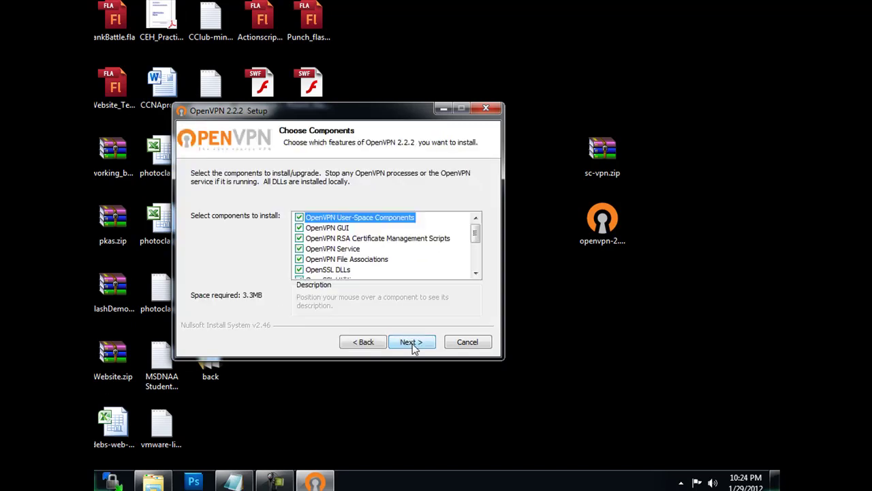
{"action": "left_click", "coordinate": [412, 343]}
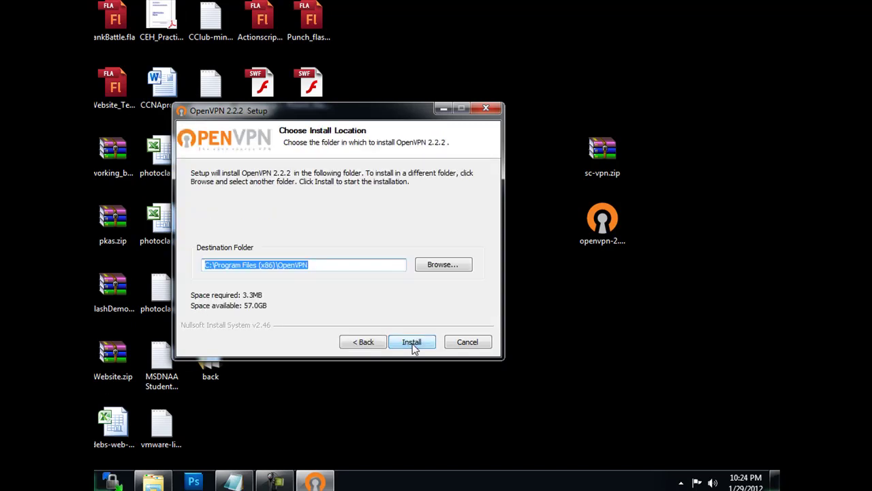
{"action": "left_click", "coordinate": [412, 343]}
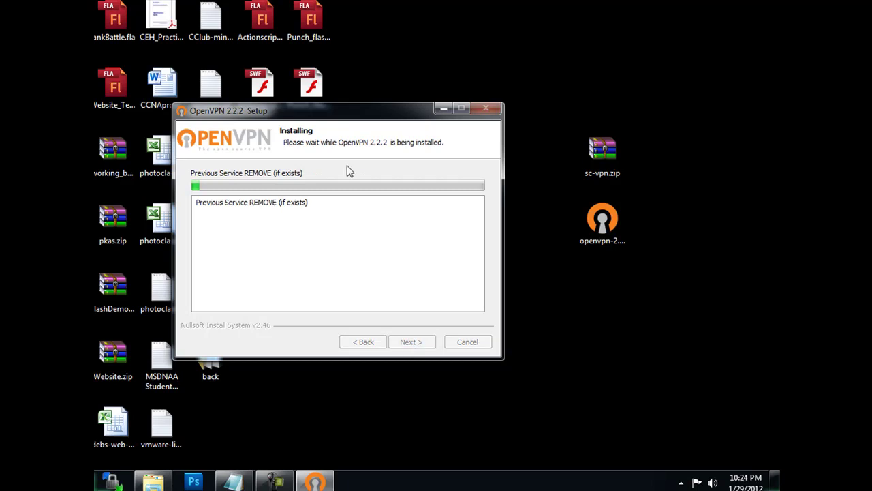
{"action": "left_click_drag", "start_coordinate": [375, 106], "coordinate": [349, 80]}
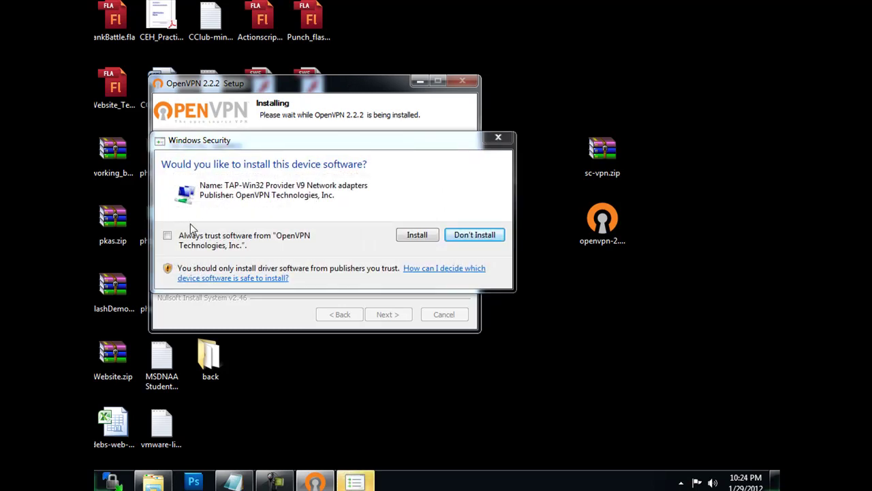
- Always trust OpenVPN drivers, install the TAP-Win32 adapter, and finish the setup wizard
{"action": "left_click", "coordinate": [168, 235]}
{"action": "left_click", "coordinate": [418, 236]}
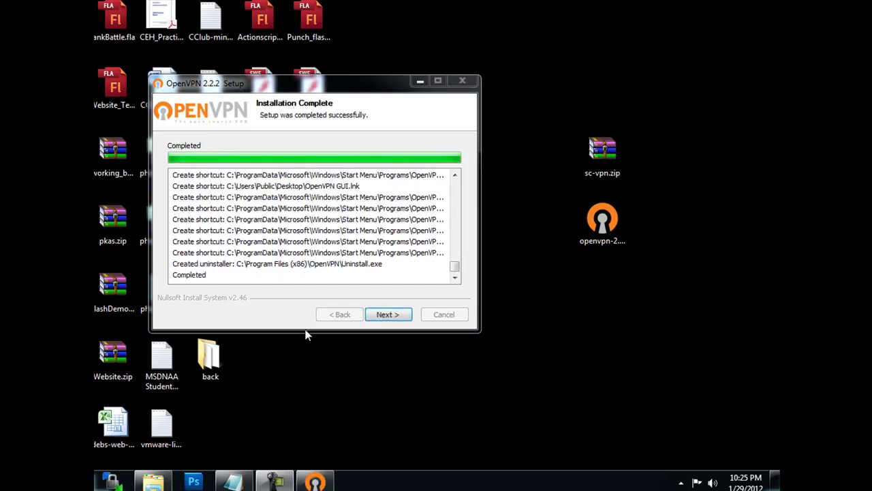
{"action": "left_click", "coordinate": [389, 318]}
{"action": "left_click", "coordinate": [389, 315]}
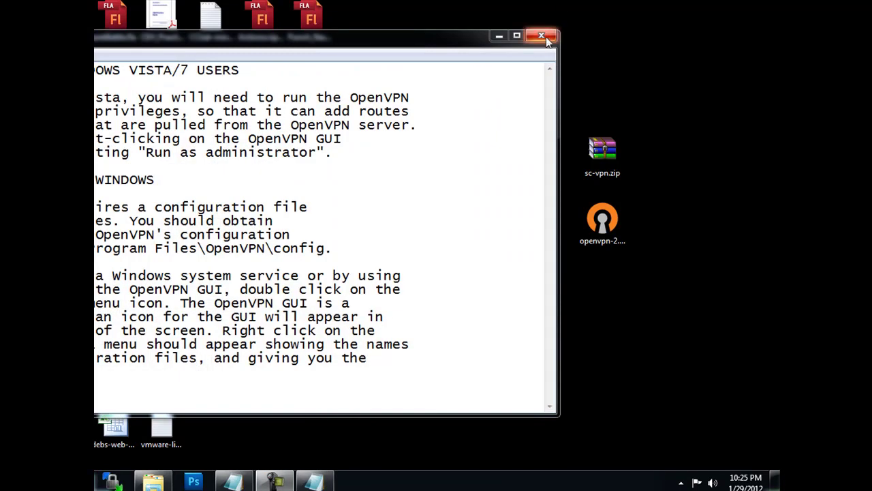
- Close the readme and open the OpenVPN configuration file directory from the Start menu Shortcuts
{"action": "left_click", "coordinate": [545, 38]}
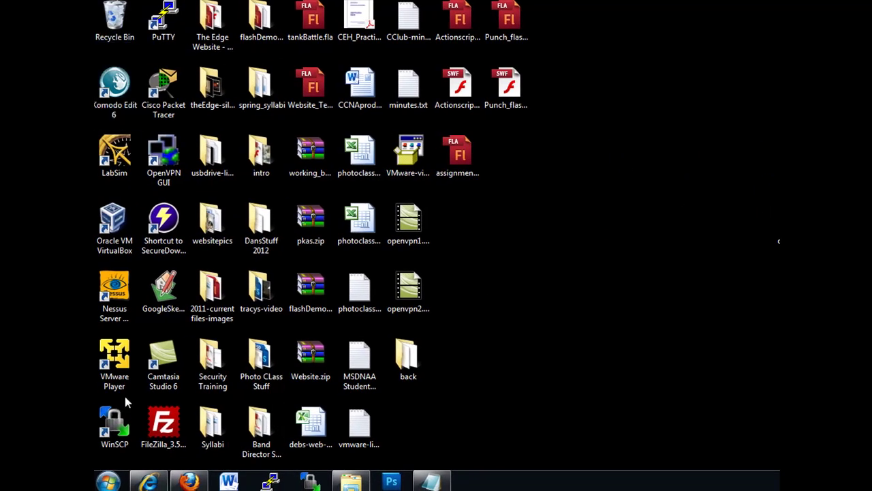
{"action": "left_click", "coordinate": [109, 483]}
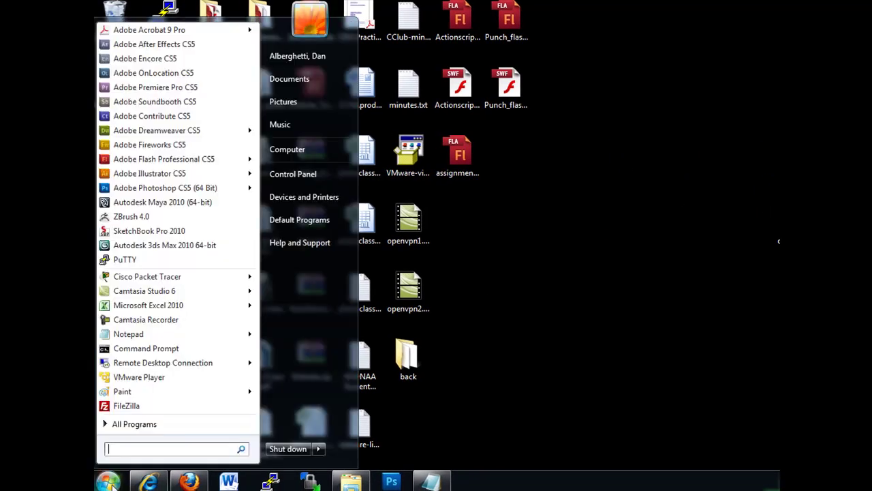
{"action": "left_click", "coordinate": [122, 425]}
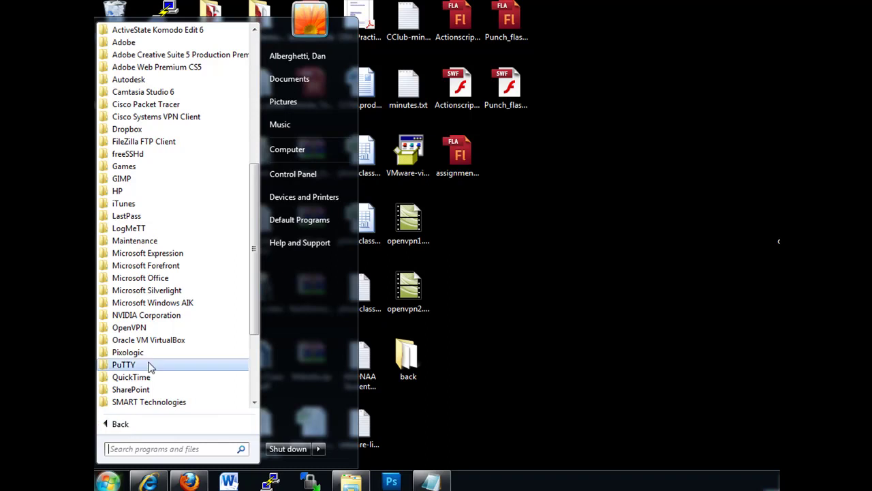
{"action": "left_click", "coordinate": [131, 330]}
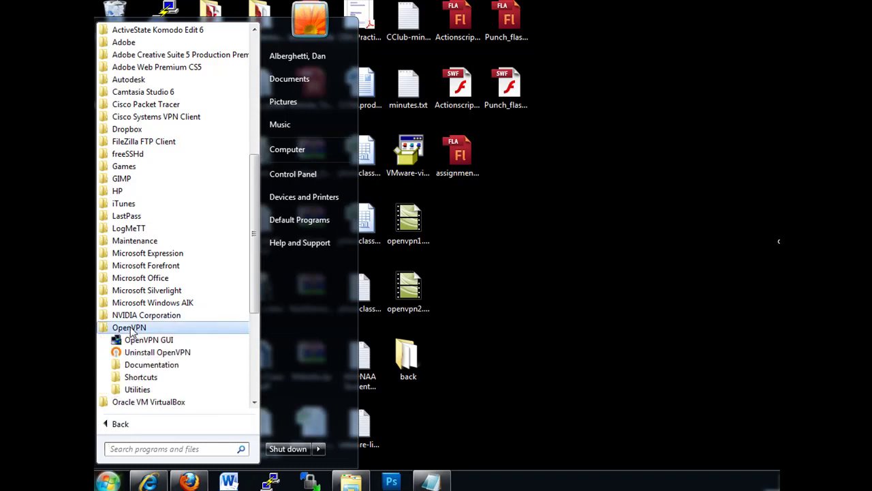
{"action": "scroll", "coordinate": [243, 302], "scroll_direction": "down", "scroll_amount": 3}
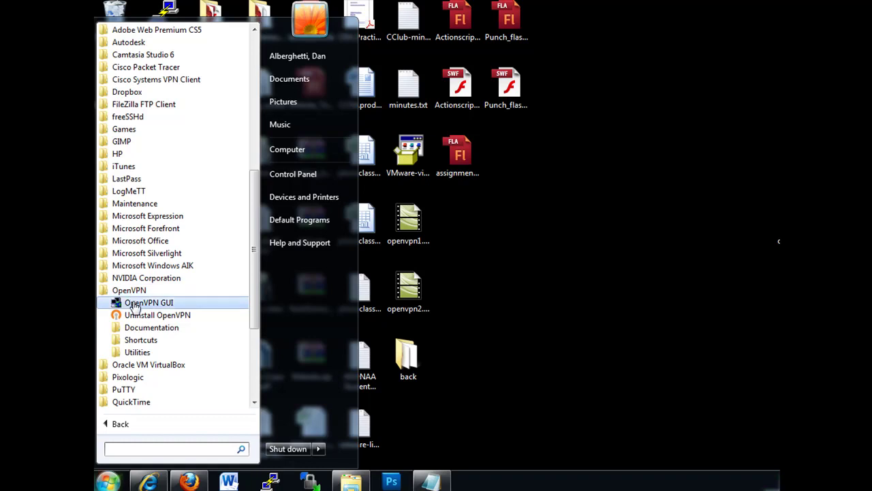
{"action": "left_click", "coordinate": [134, 344]}
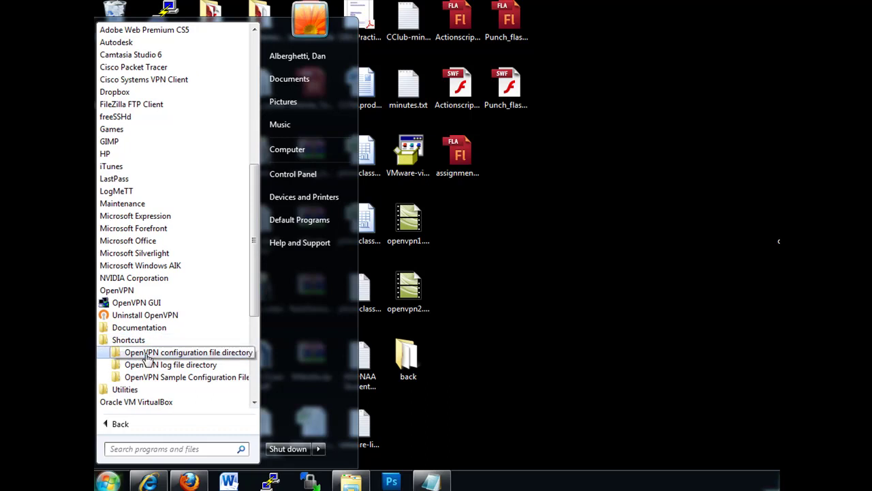
{"action": "left_click", "coordinate": [146, 353]}
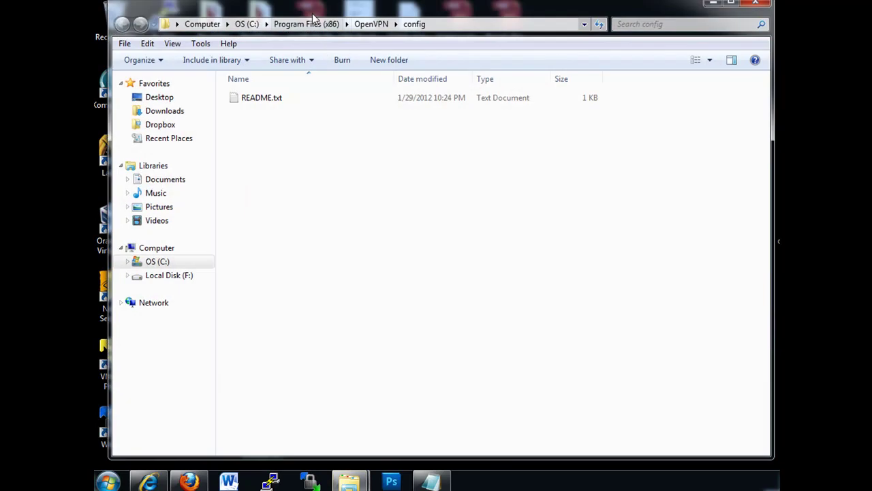
- Reposition and narrow the OpenVPN config folder window beside the desktop icons
{"action": "left_click_drag", "start_coordinate": [347, 12], "coordinate": [505, 17]}
{"action": "left_click_drag", "start_coordinate": [780, 204], "coordinate": [753, 204]}
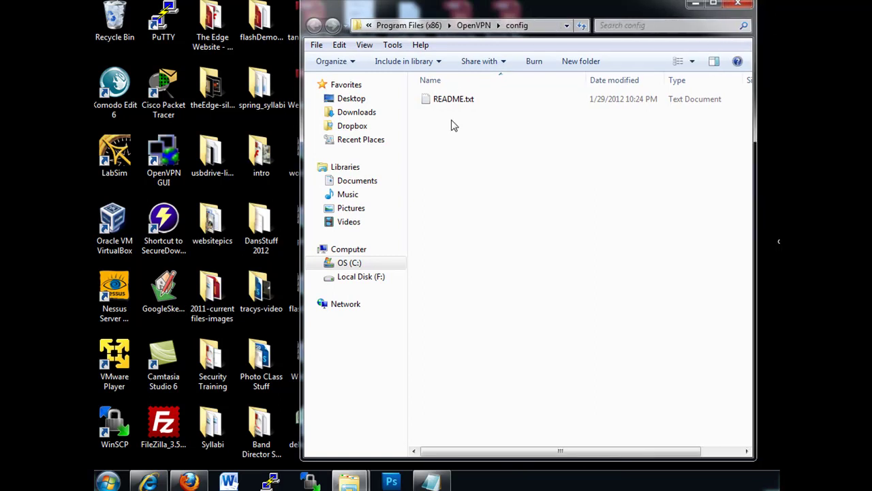
{"action": "left_click_drag", "start_coordinate": [547, 12], "coordinate": [505, 6]}
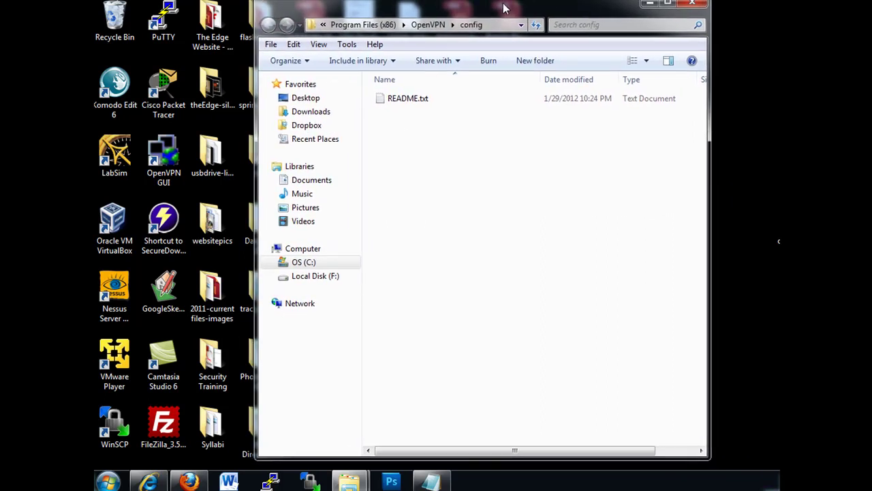
- Launch OpenVPN GUI from the OpenVPN program group in All Programs
{"action": "left_click", "coordinate": [117, 486]}
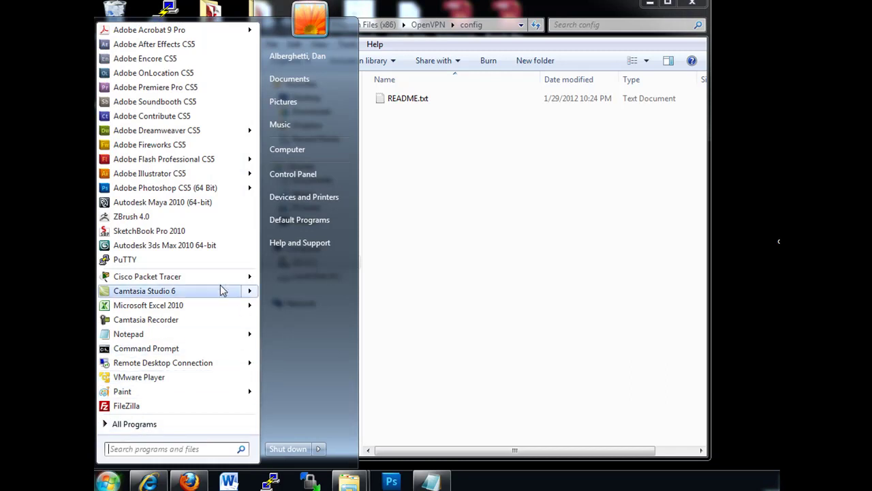
{"action": "mouse_move", "coordinate": [185, 295]}
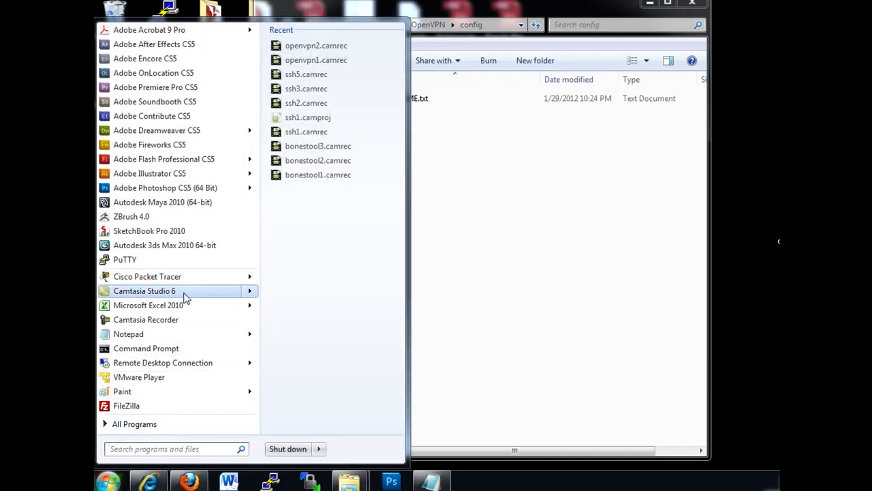
{"action": "left_click", "coordinate": [151, 424]}
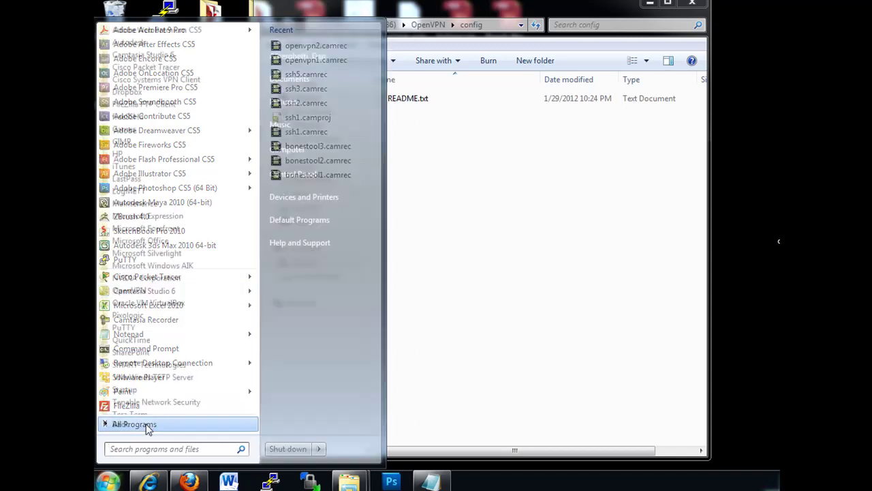
{"action": "left_click", "coordinate": [137, 291]}
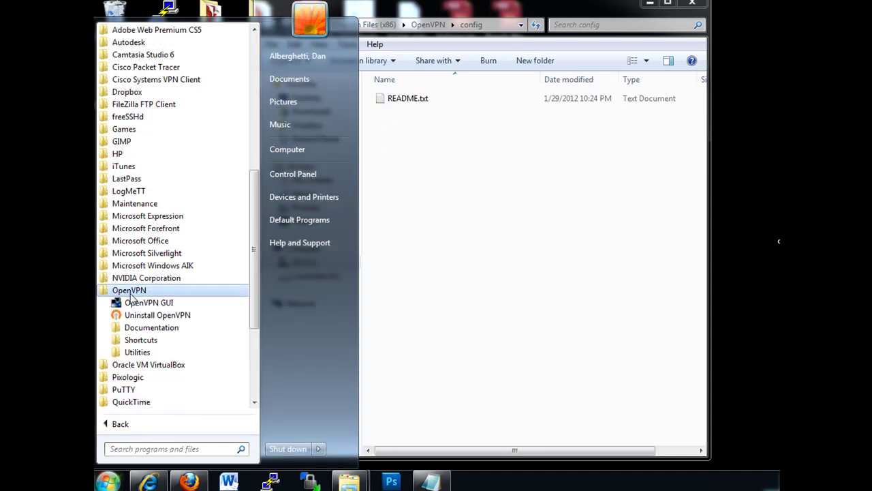
{"action": "left_click", "coordinate": [143, 303]}
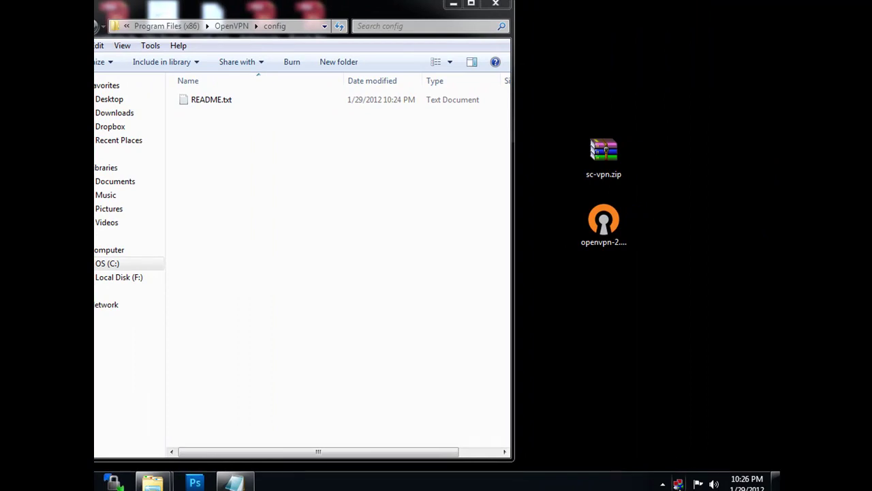
- Show the OpenVPN GUI tray menu, which lists only Proxy Settings, About and Exit
{"action": "left_click", "coordinate": [662, 484]}
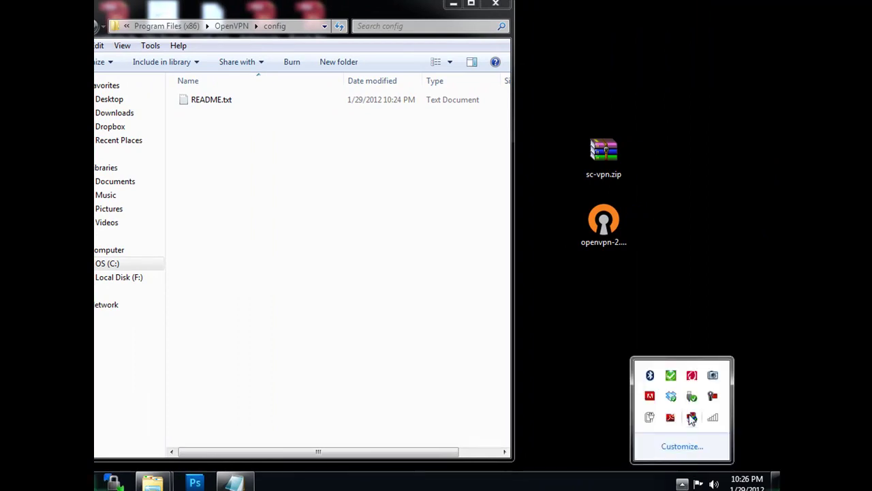
{"action": "left_click", "coordinate": [683, 485]}
{"action": "left_click", "coordinate": [682, 485]}
{"action": "right_click", "coordinate": [692, 418]}
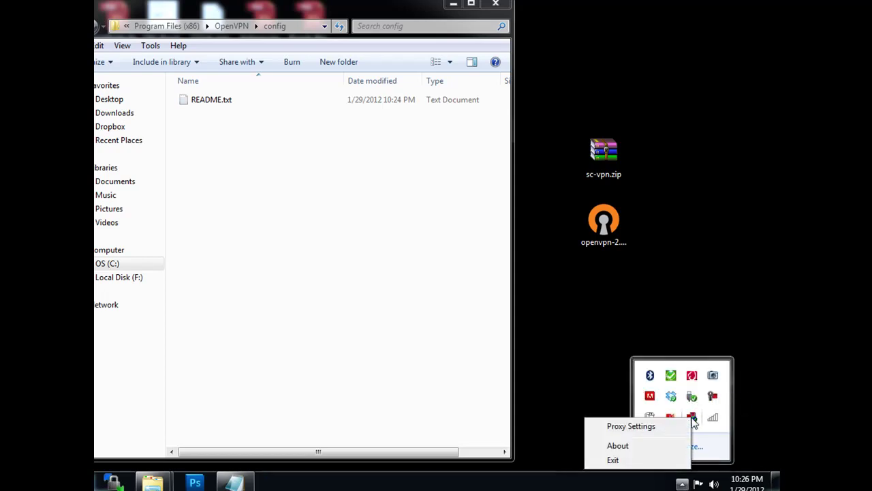
- Dismiss the tray menu, bring the config folder fully into view, and place sc-vpn.zip beside the installer
{"action": "left_click", "coordinate": [598, 387]}
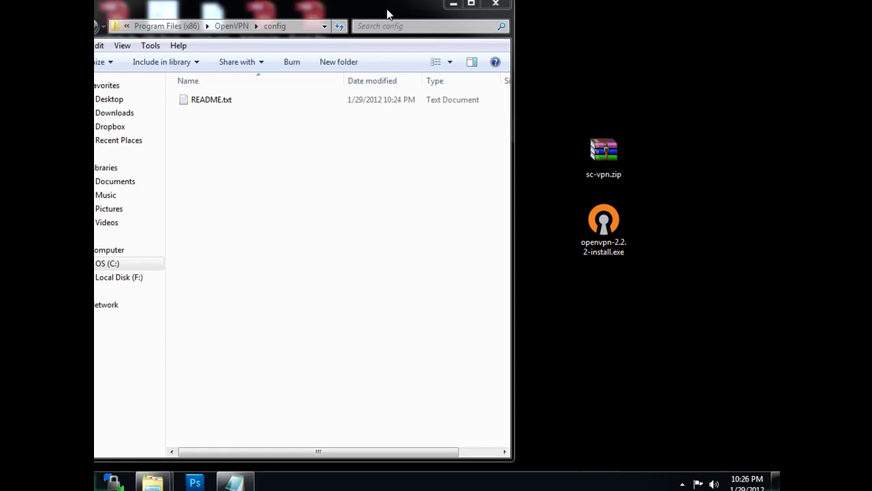
{"action": "left_click_drag", "start_coordinate": [386, 14], "coordinate": [413, 14]}
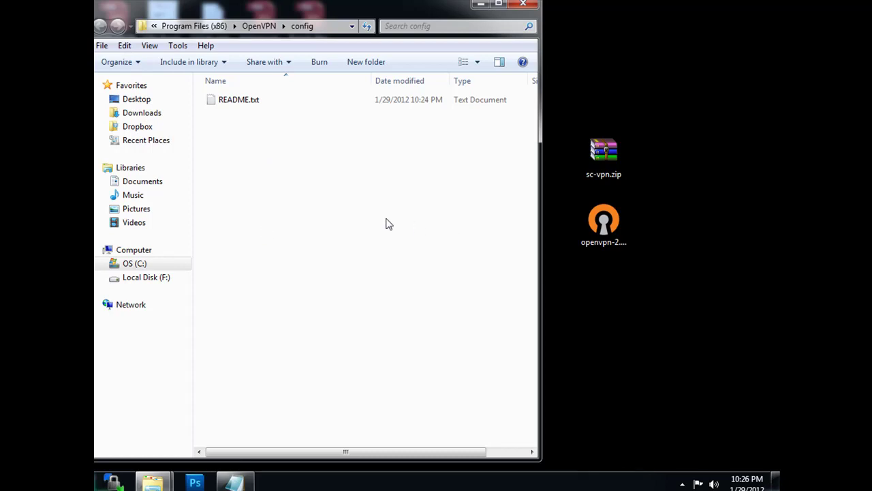
{"action": "left_click_drag", "start_coordinate": [606, 153], "coordinate": [653, 243]}
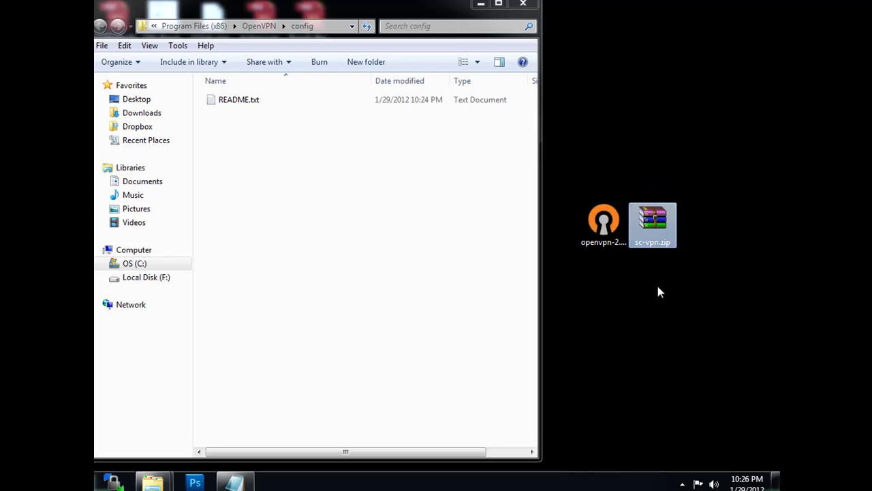
- Extract sc-vpn.zip here and open the sc-vpn folder on the right side of the screen
{"action": "right_click", "coordinate": [653, 222]}
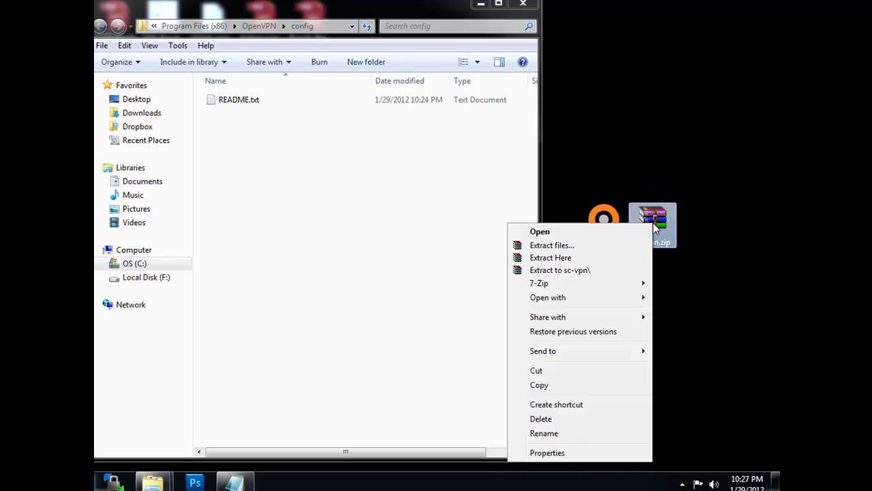
{"action": "left_click", "coordinate": [566, 258]}
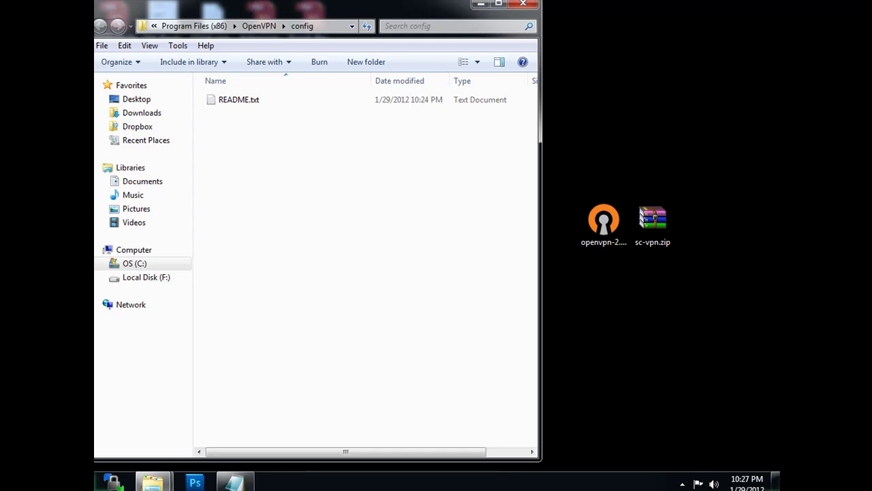
{"action": "left_click", "coordinate": [481, 4]}
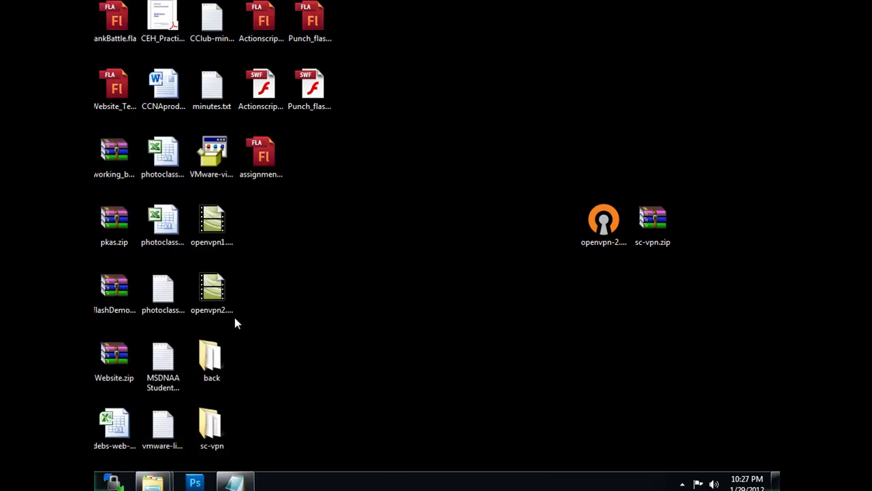
{"action": "left_click_drag", "start_coordinate": [212, 426], "coordinate": [656, 173]}
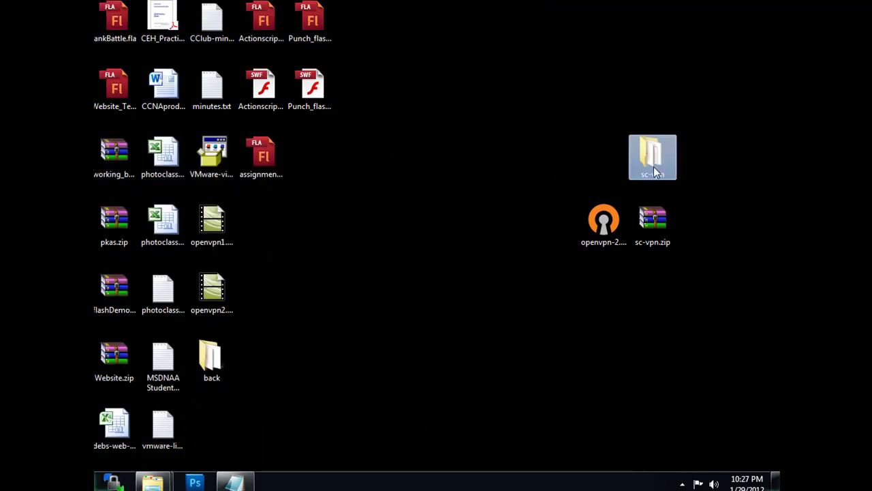
{"action": "double_click", "coordinate": [651, 156]}
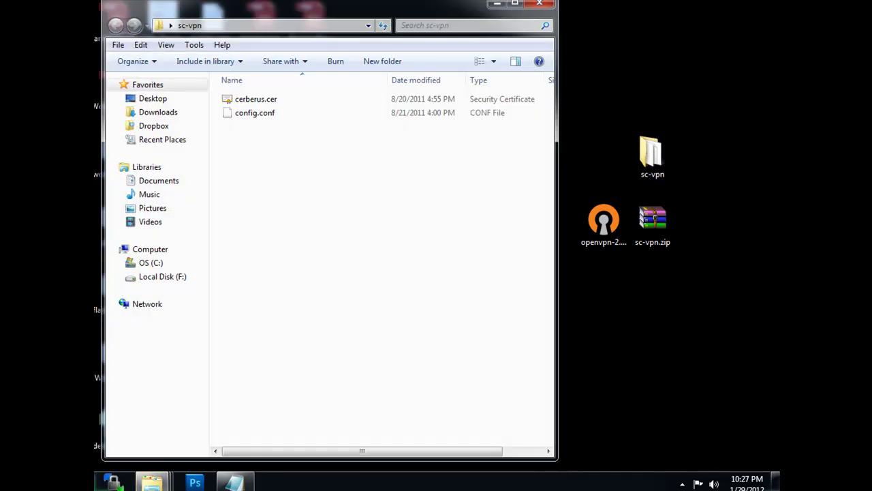
{"action": "left_click_drag", "start_coordinate": [103, 164], "coordinate": [272, 150]}
{"action": "left_click_drag", "start_coordinate": [414, 11], "coordinate": [610, 15]}
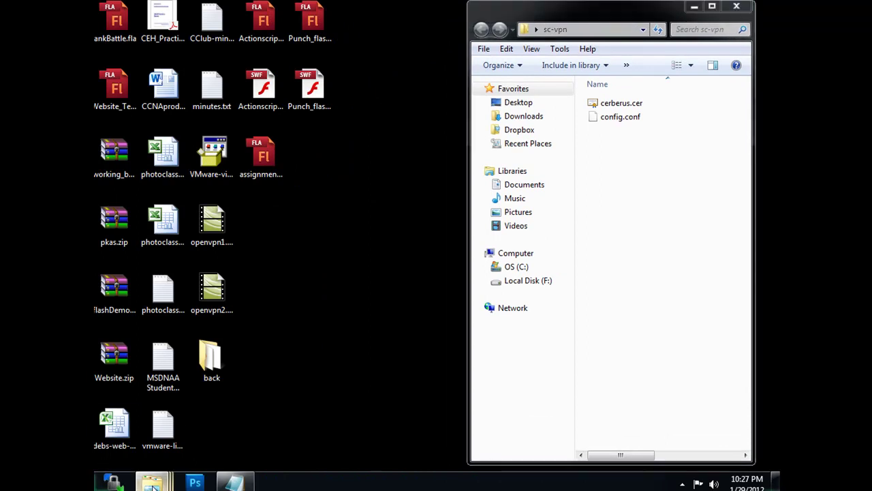
- Copy cerberus.cer from the sc-vpn folder into the OpenVPN config folder
{"action": "mouse_move", "coordinate": [152, 486]}
{"action": "left_click", "coordinate": [160, 374]}
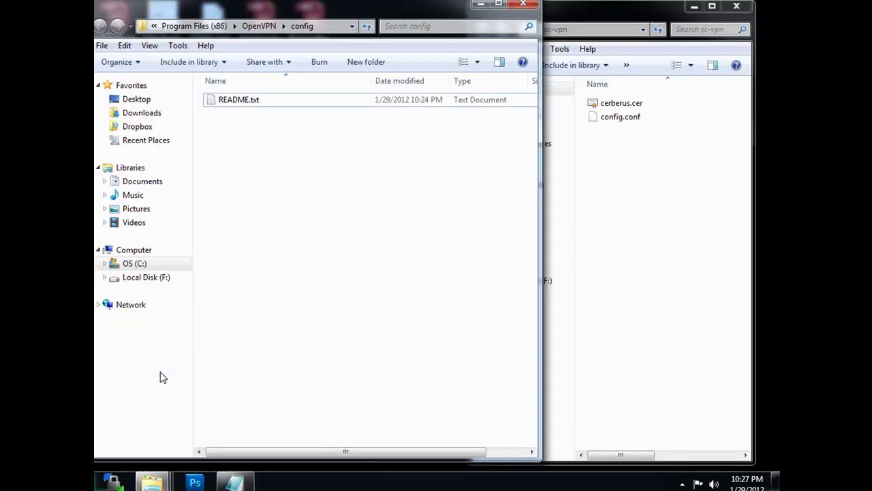
{"action": "left_click_drag", "start_coordinate": [541, 266], "coordinate": [467, 266]}
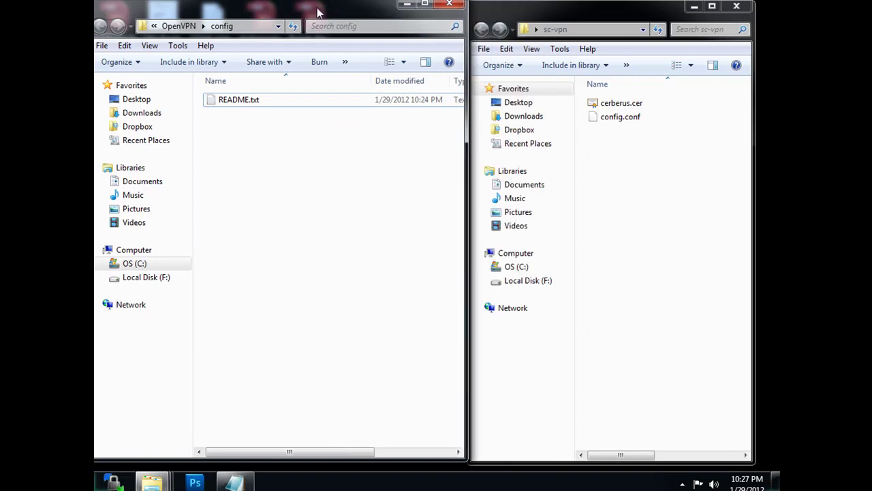
{"action": "left_click_drag", "start_coordinate": [311, 10], "coordinate": [308, 14]}
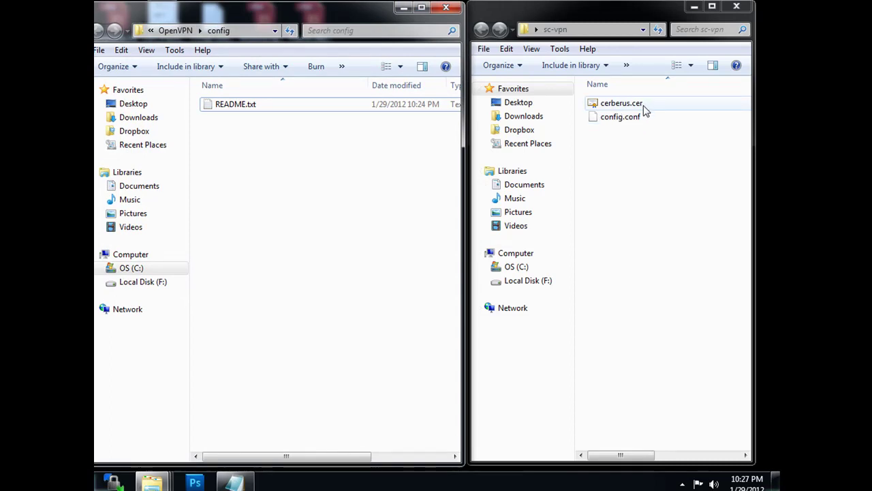
{"action": "right_click", "coordinate": [622, 103]}
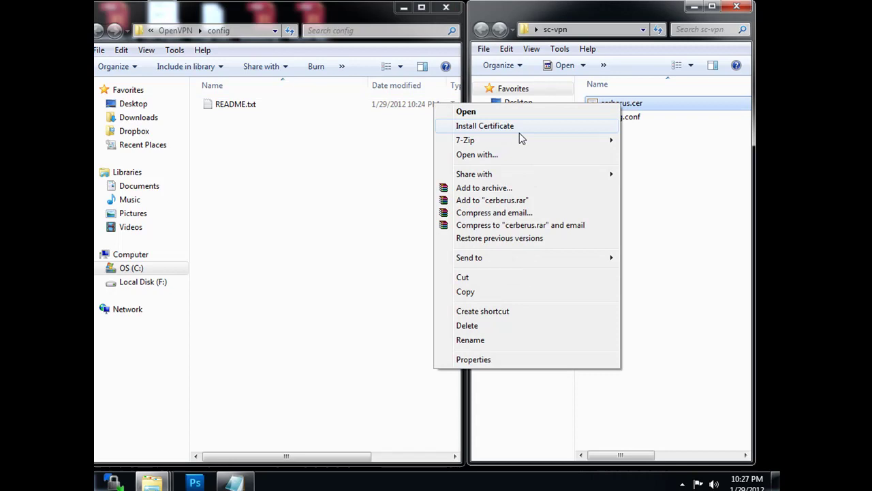
{"action": "left_click", "coordinate": [488, 292]}
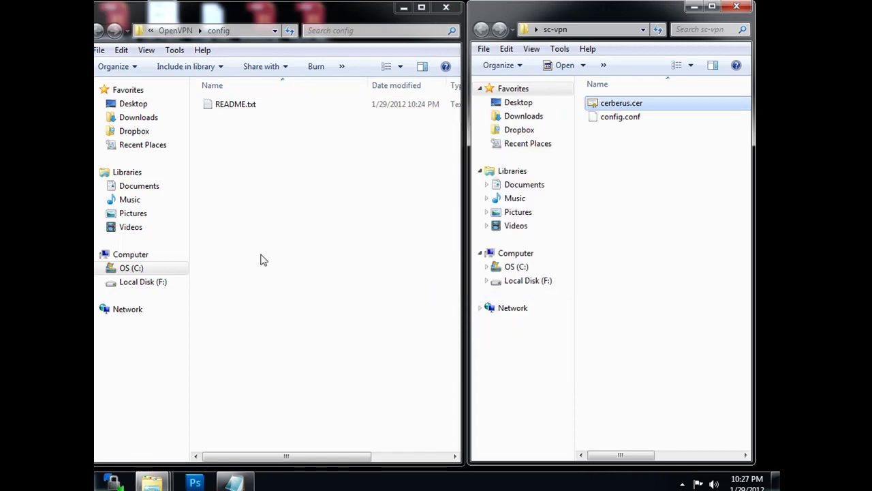
{"action": "right_click", "coordinate": [224, 160]}
{"action": "left_click", "coordinate": [150, 249]}
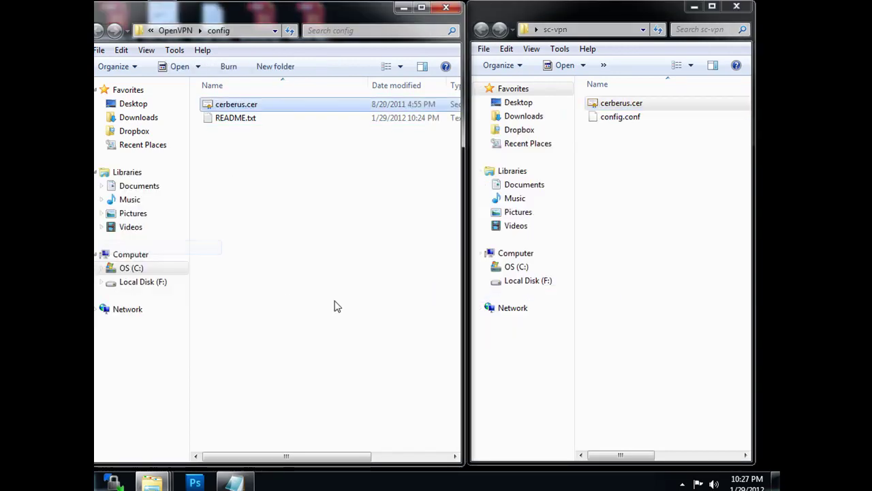
- Copy config.conf from sc-vpn into the OpenVPN config folder as well
{"action": "right_click", "coordinate": [619, 119]}
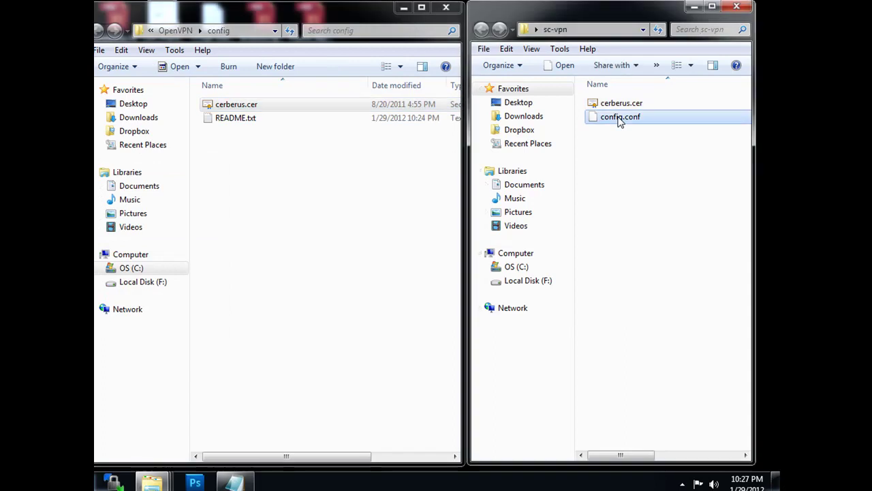
{"action": "left_click", "coordinate": [508, 279]}
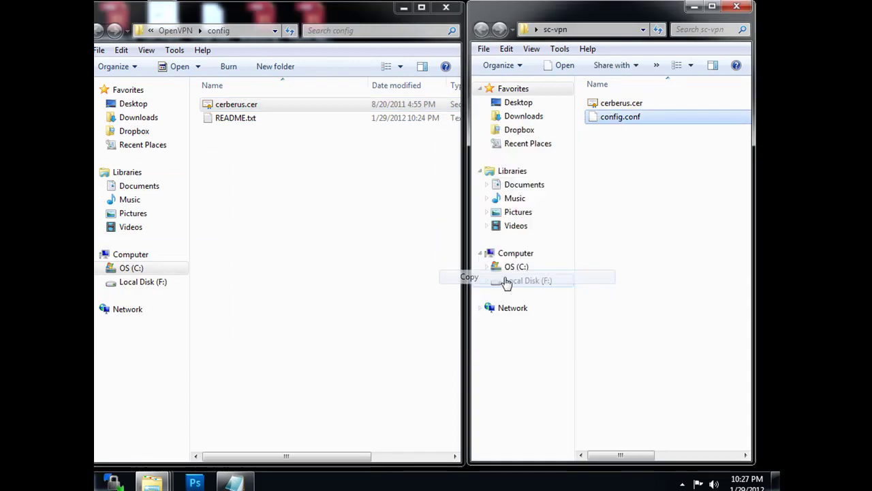
{"action": "right_click", "coordinate": [241, 139]}
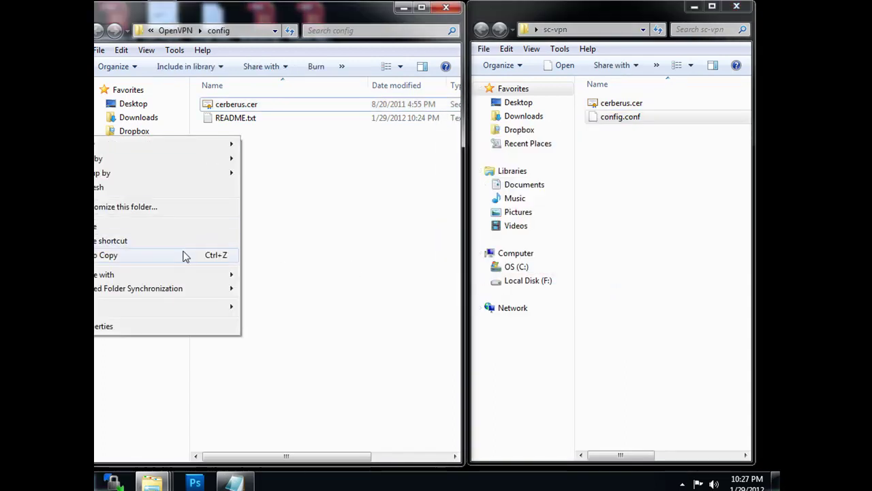
{"action": "left_click", "coordinate": [183, 232]}
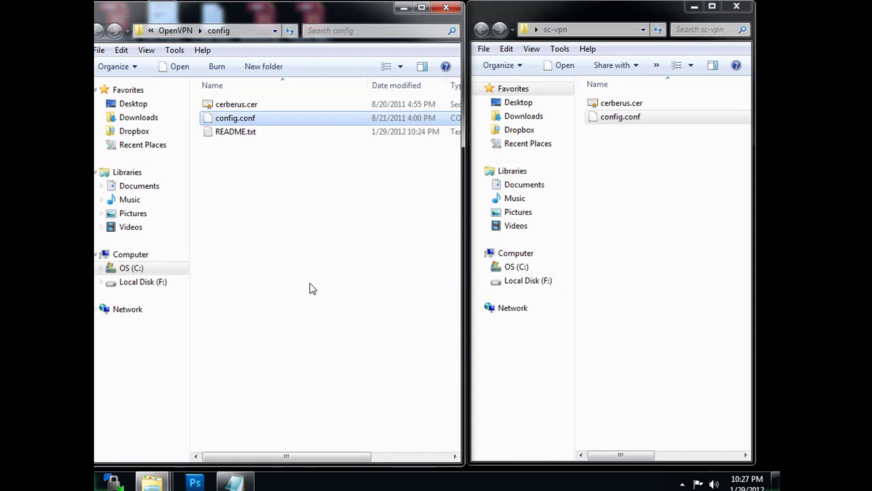
- Rename the copied config.conf to config.ovpn and confirm the extension change
{"action": "left_click", "coordinate": [247, 121]}
{"action": "left_click", "coordinate": [256, 120]}
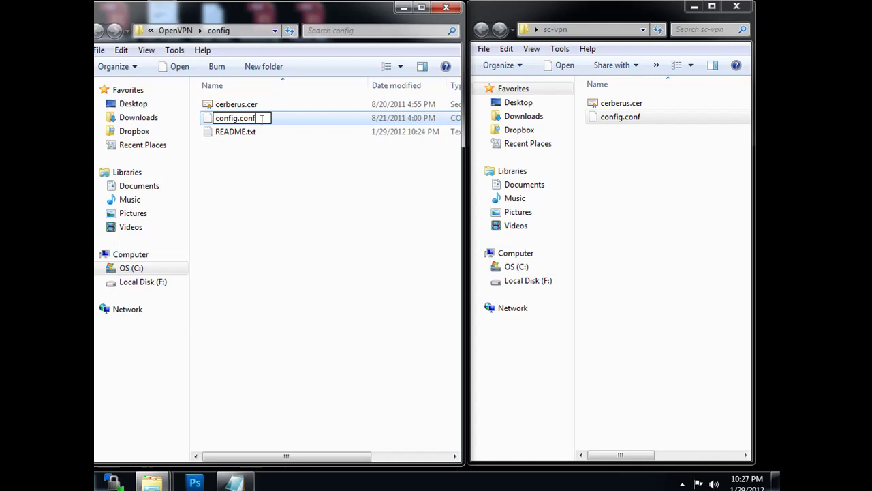
{"action": "key", "text": "BackSpace"}
{"action": "key", "text": "BackSpace"}
{"action": "key", "text": "BackSpace"}
{"action": "key", "text": "BackSpace"}
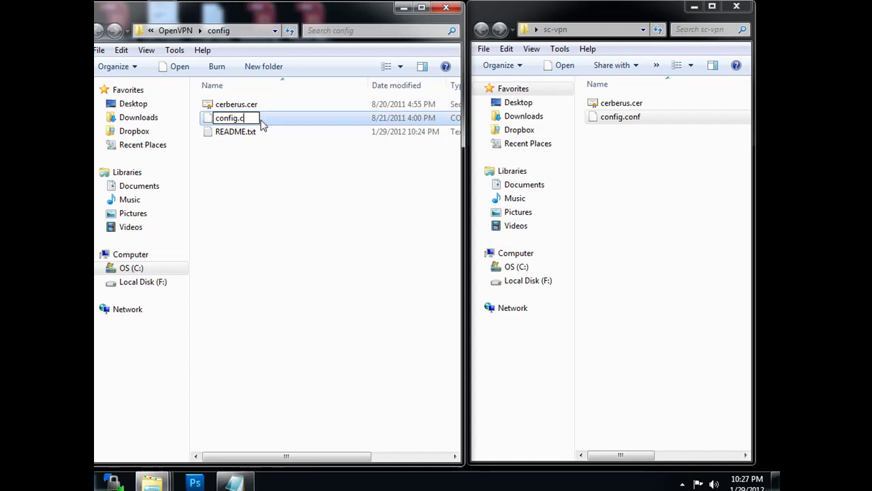
{"action": "type", "text": "ovpn"}
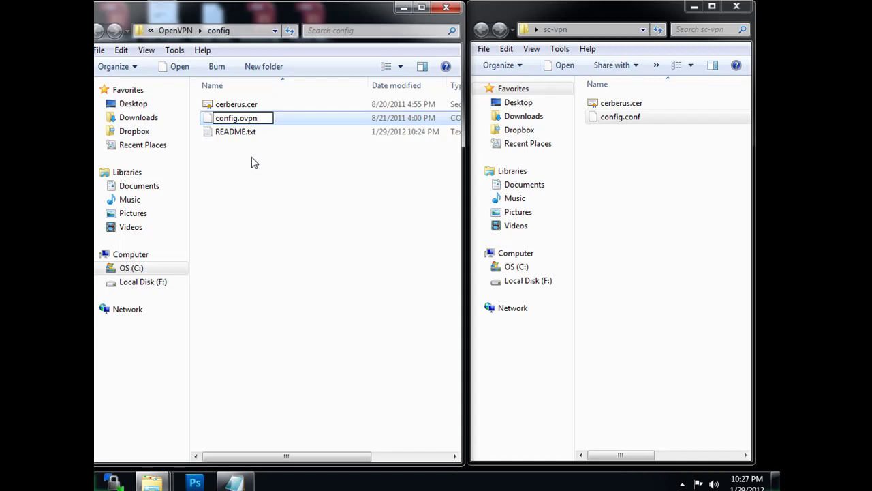
{"action": "key", "text": "Return"}
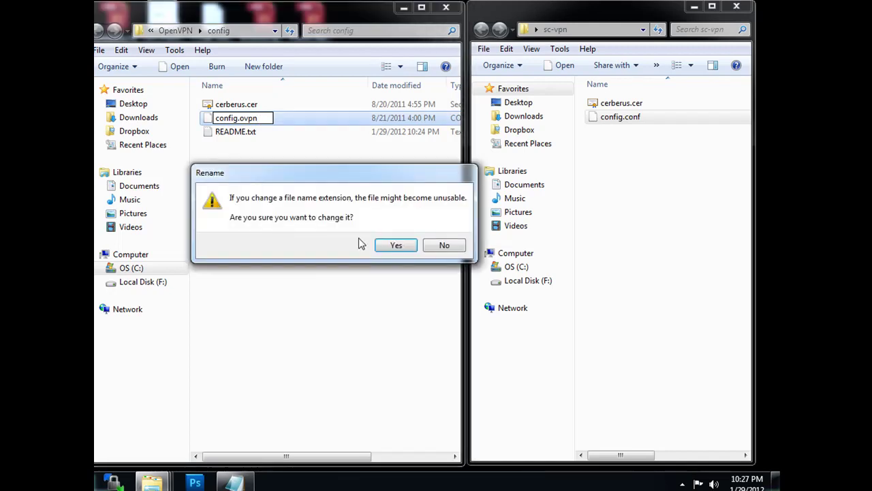
{"action": "left_click", "coordinate": [402, 244]}
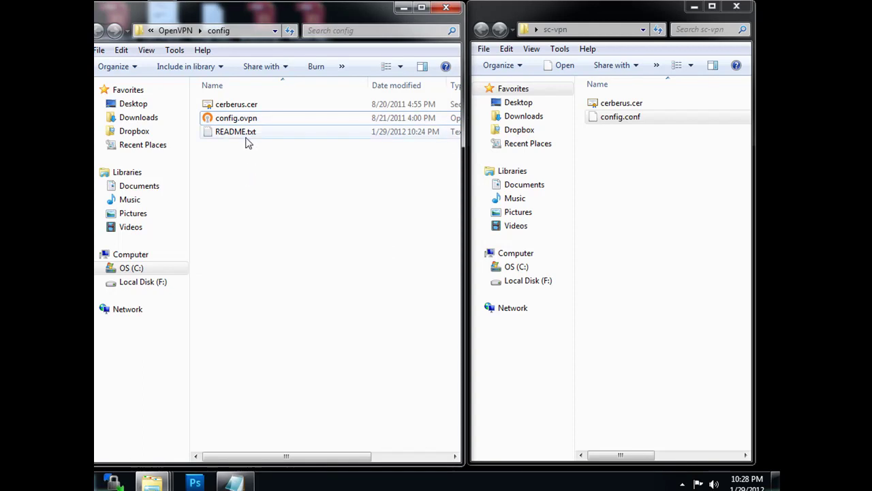
{"action": "left_click", "coordinate": [238, 123]}
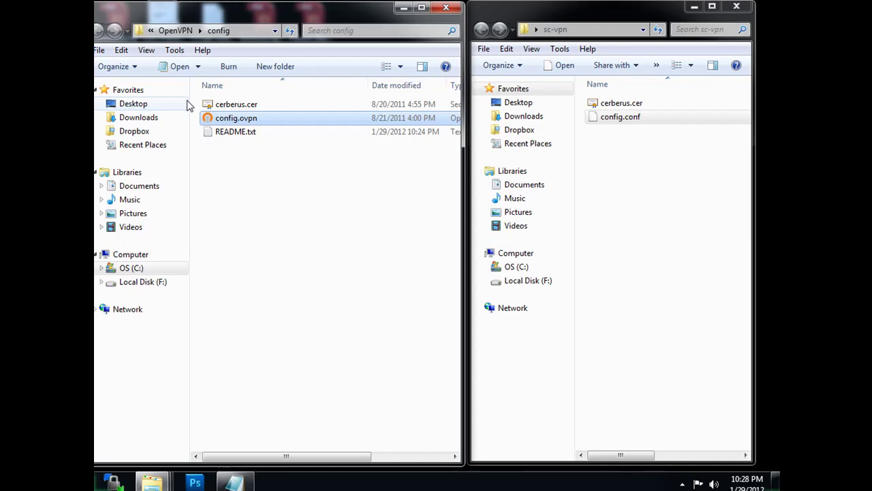
{"action": "left_click", "coordinate": [131, 69]}
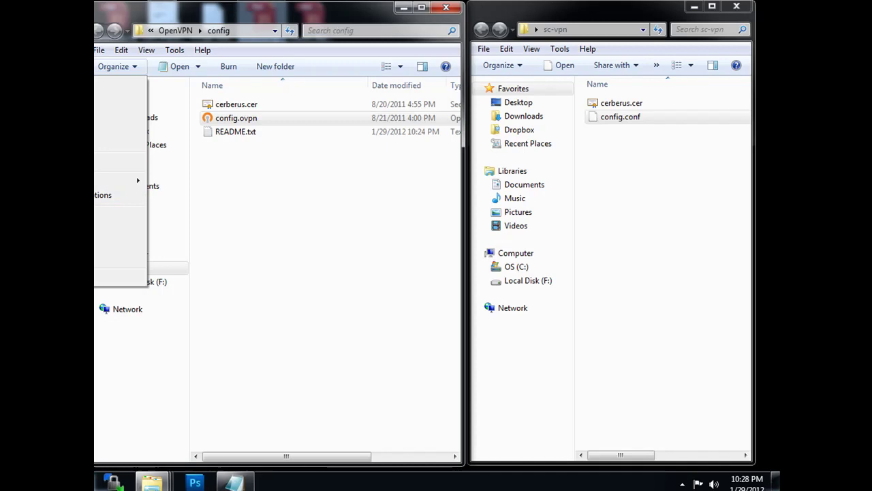
{"action": "left_click_drag", "start_coordinate": [246, 13], "coordinate": [331, 13]}
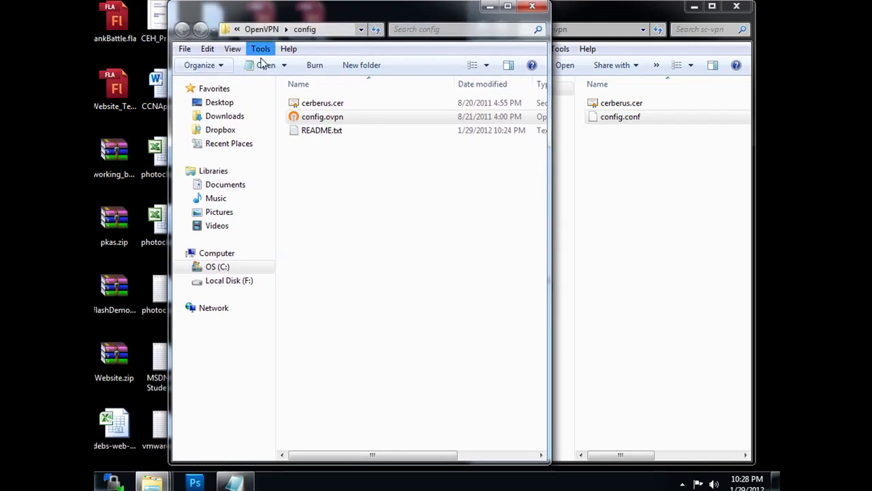
{"action": "left_click", "coordinate": [223, 66]}
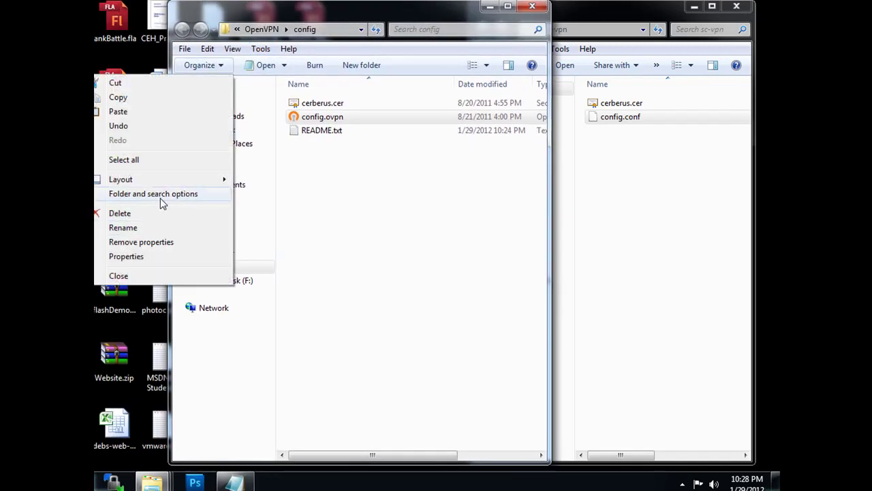
{"action": "left_click", "coordinate": [162, 194]}
{"action": "left_click", "coordinate": [237, 83]}
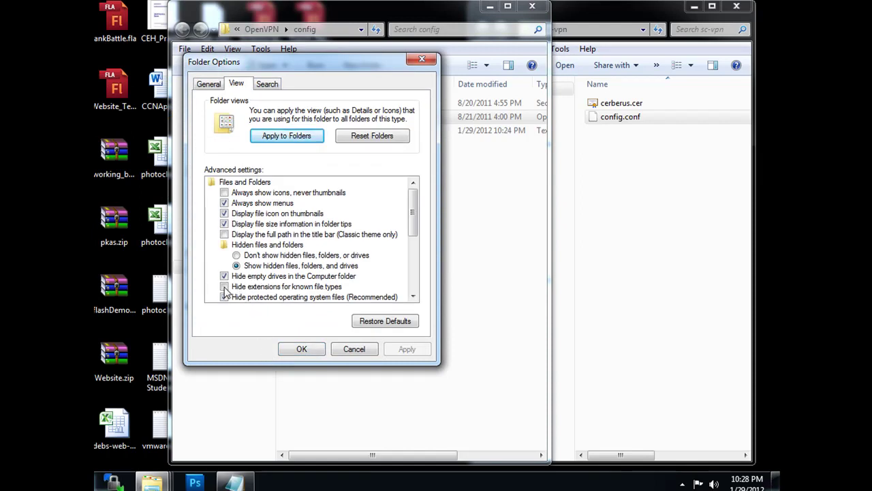
{"action": "left_click", "coordinate": [315, 349]}
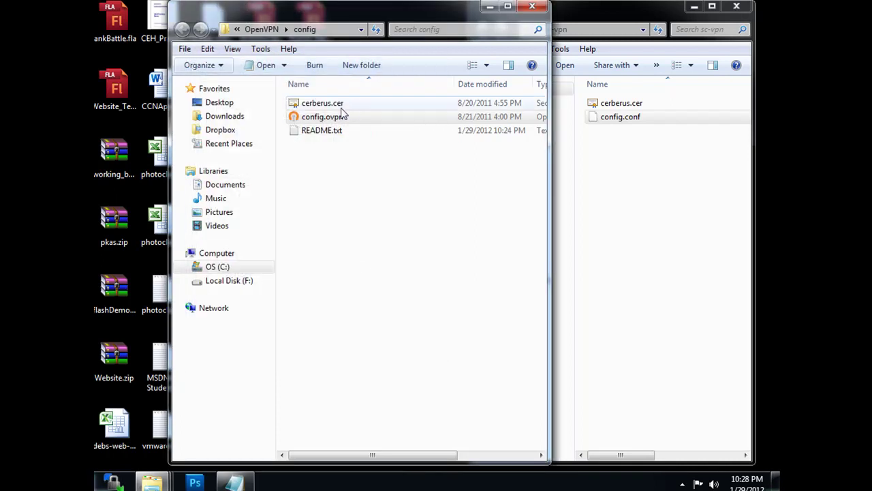
{"action": "left_click_drag", "start_coordinate": [407, 15], "coordinate": [336, 12]}
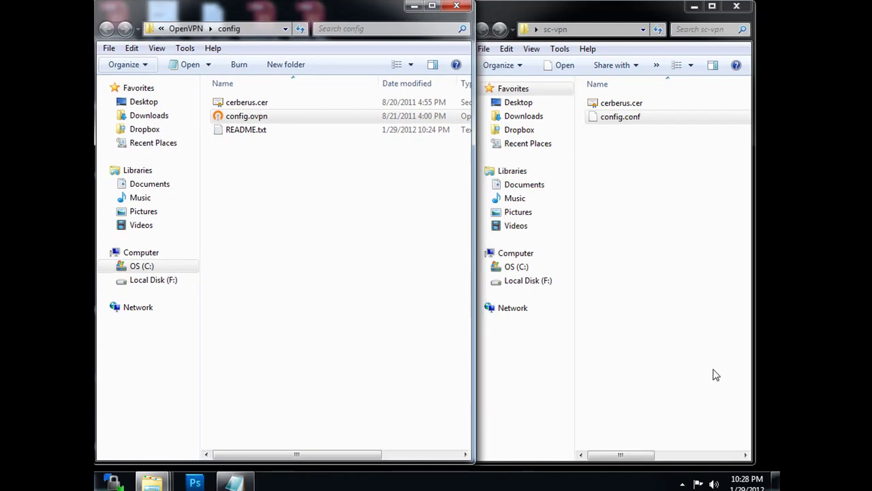
- Start connecting the config profile from the OpenVPN tray icon's menu
{"action": "left_click", "coordinate": [682, 484]}
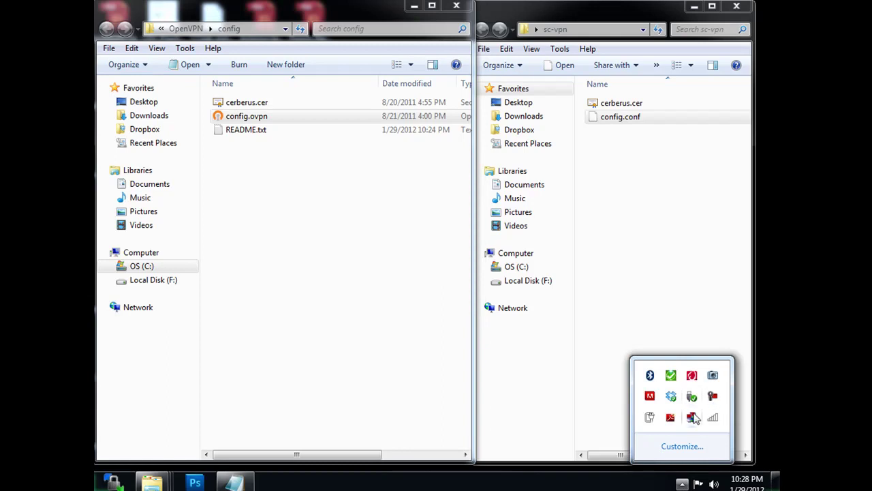
{"action": "right_click", "coordinate": [691, 417]}
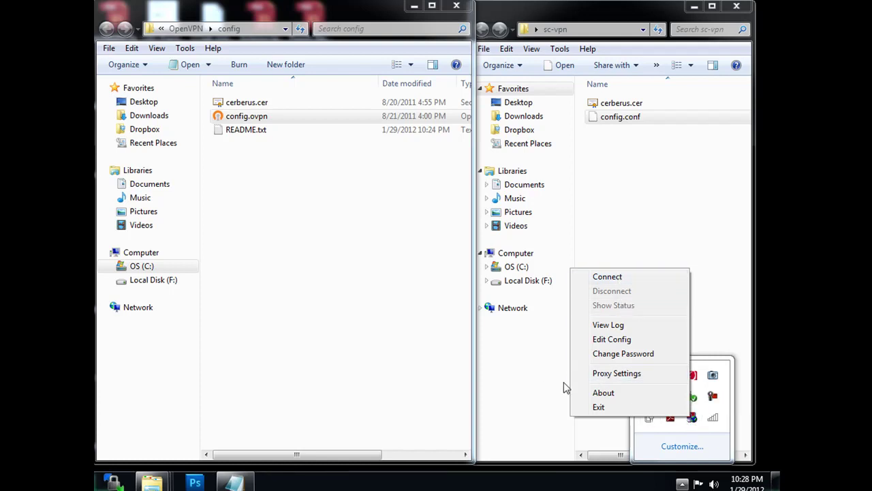
{"action": "left_click", "coordinate": [617, 277]}
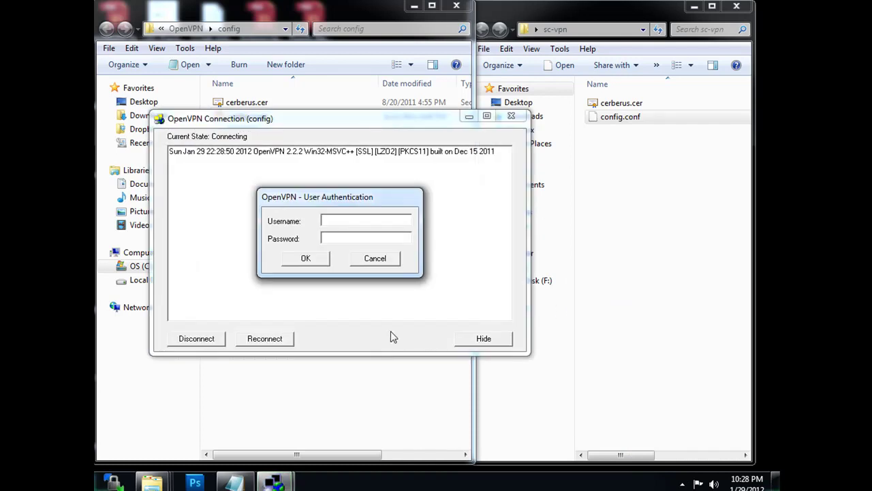
- Move the User Authentication prompt over to the left of the screen
{"action": "left_click_drag", "start_coordinate": [365, 194], "coordinate": [356, 189]}
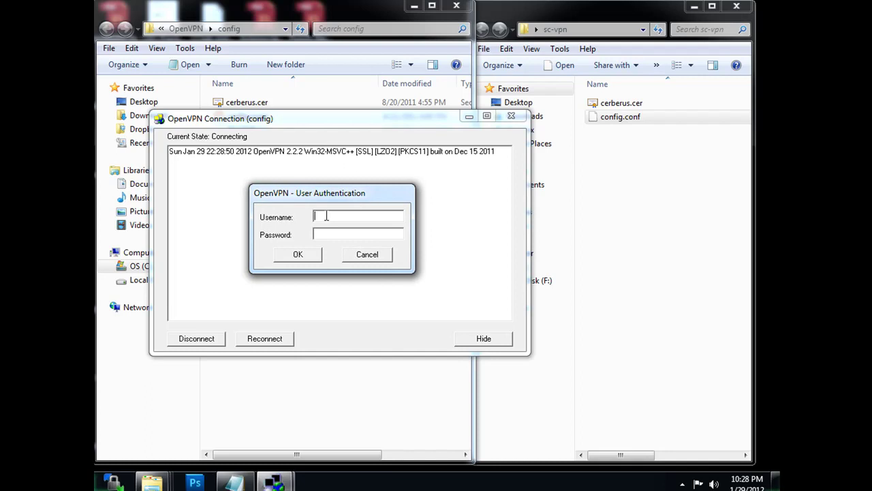
{"action": "left_click_drag", "start_coordinate": [385, 195], "coordinate": [253, 181]}
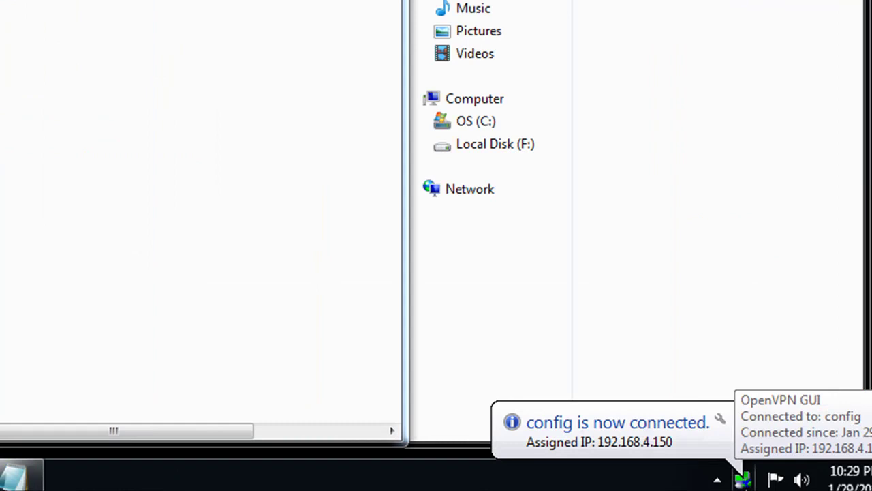
- Check the OpenVPN tray icon status: config connected with IP 192.168.4.150
{"action": "mouse_move", "coordinate": [744, 481]}
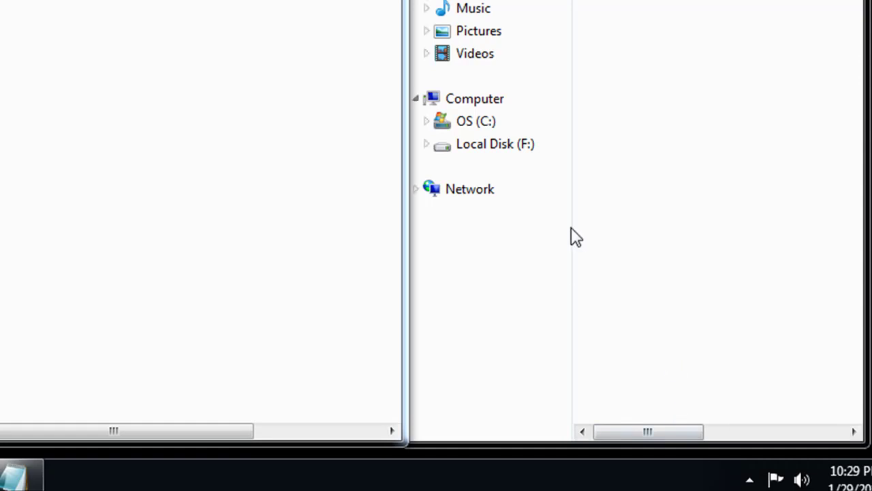
{"action": "left_click", "coordinate": [749, 480]}
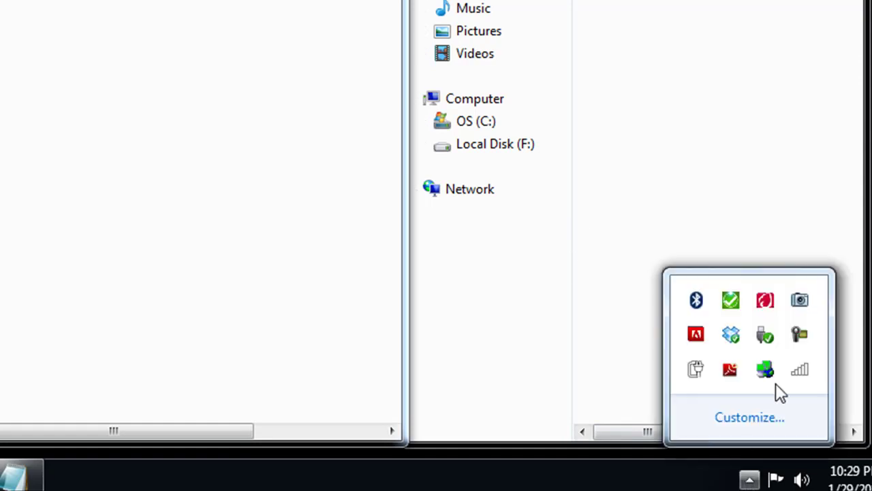
{"action": "left_click", "coordinate": [750, 480]}
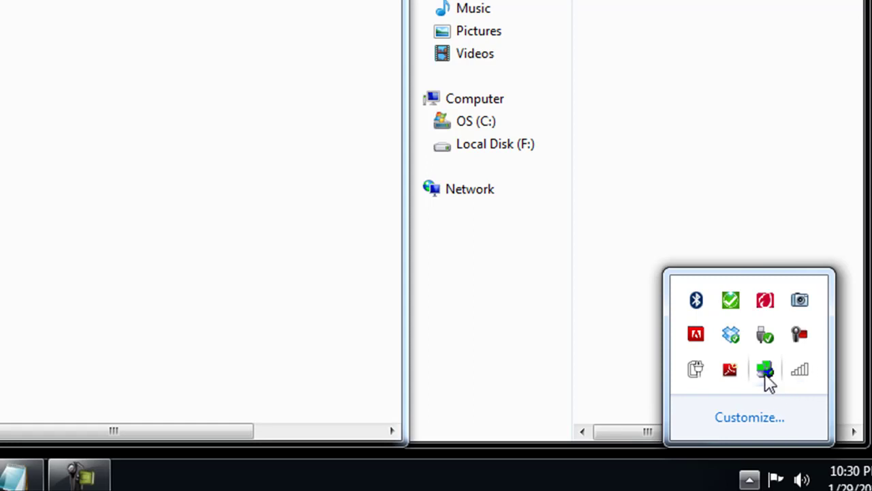
{"action": "mouse_move", "coordinate": [766, 379]}
- Disconnect the config VPN connection from the OpenVPN tray menu
{"action": "right_click", "coordinate": [767, 373]}
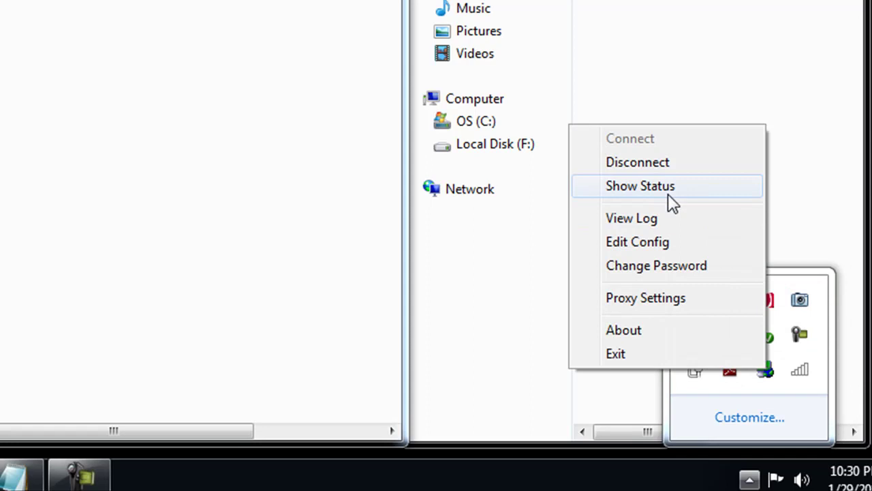
{"action": "left_click", "coordinate": [660, 175]}
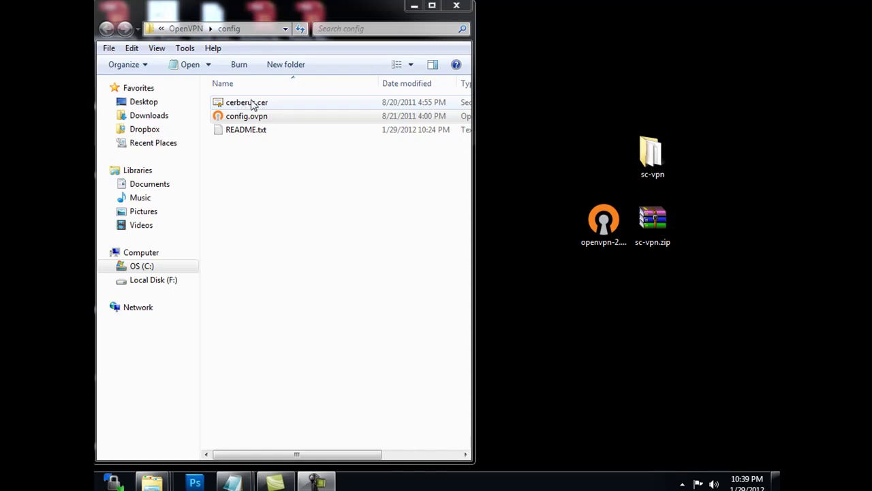
{"action": "left_click", "coordinate": [240, 107]}
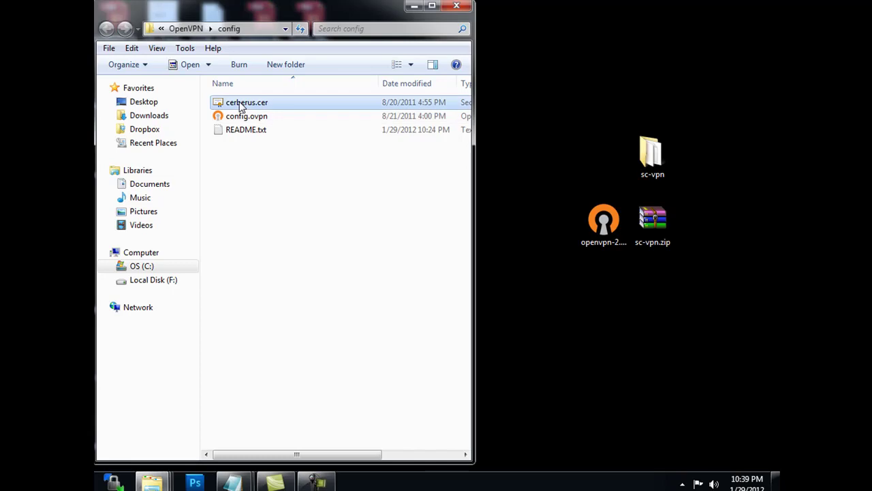
{"action": "left_click", "coordinate": [283, 103]}
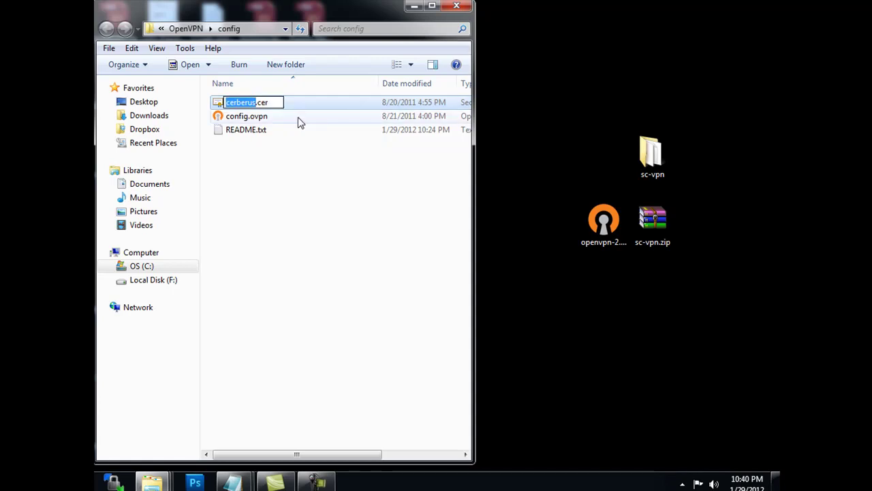
{"action": "left_click", "coordinate": [300, 122]}
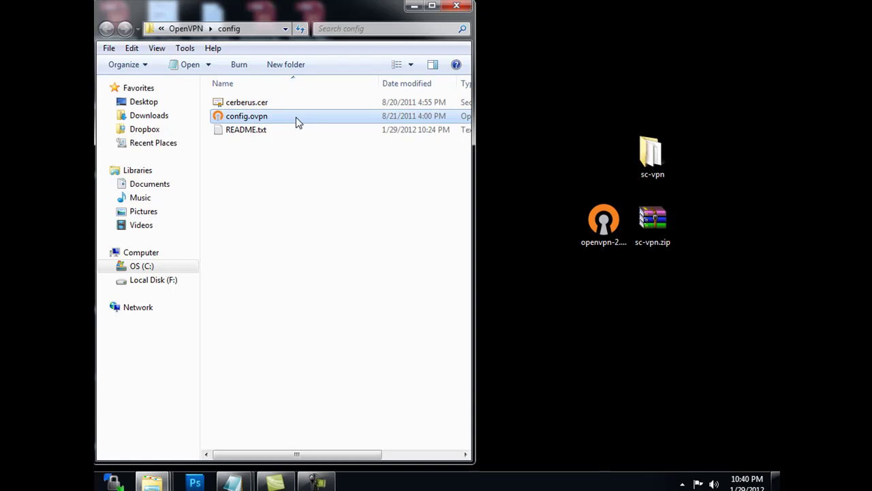
{"action": "left_click", "coordinate": [289, 107]}
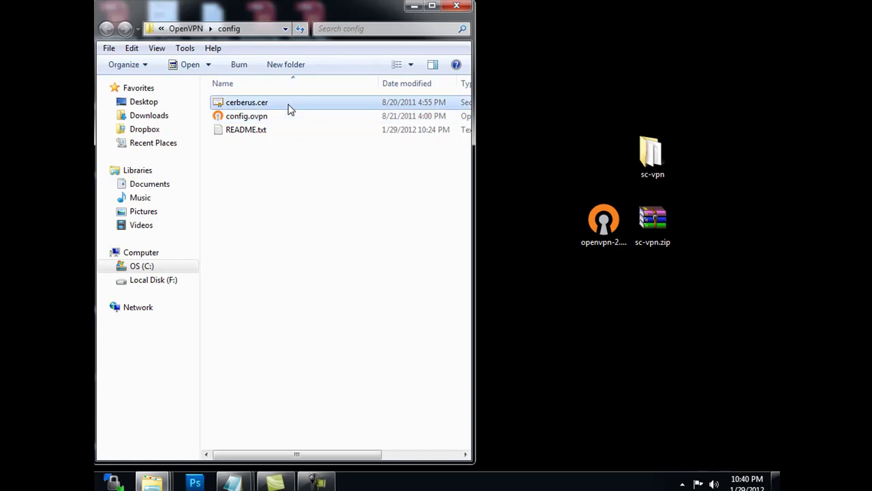
{"action": "left_click", "coordinate": [259, 120]}
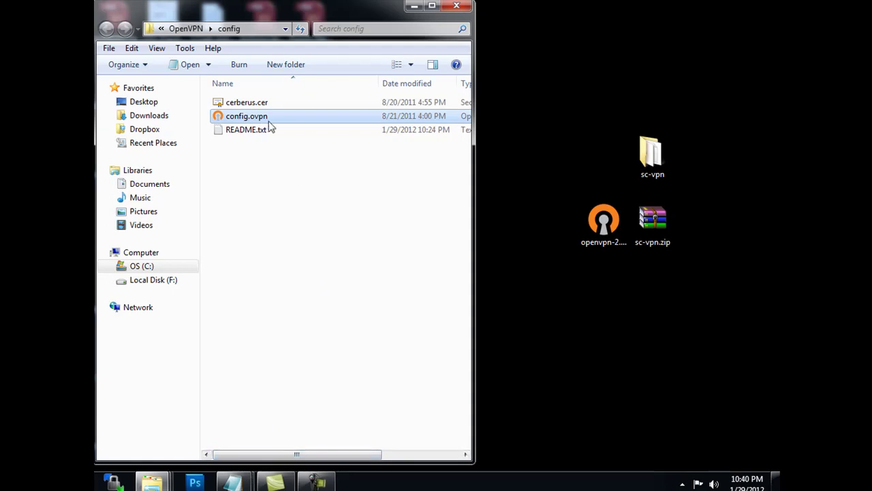
- Bring config.ovpn in Notepad to the front and highlight client, proto and the remote placeholder
{"action": "left_click", "coordinate": [246, 484]}
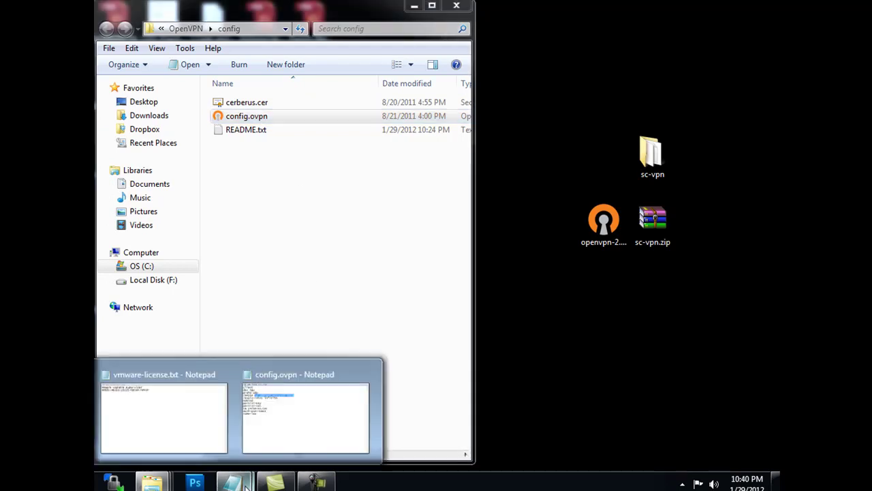
{"action": "left_click", "coordinate": [314, 377]}
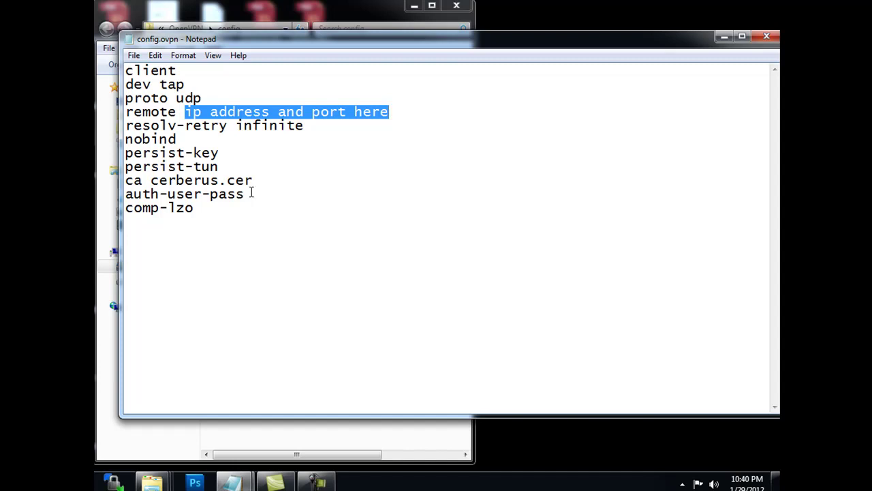
{"action": "mouse_move", "coordinate": [184, 71]}
{"action": "left_mouse_down"}
{"action": "mouse_move", "coordinate": [115, 75]}
{"action": "mouse_move", "coordinate": [186, 84]}
{"action": "left_mouse_up"}
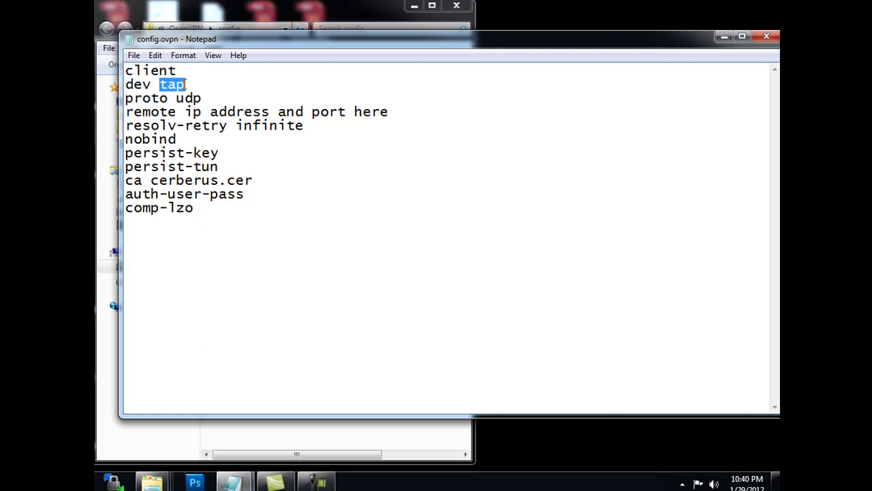
{"action": "left_click_drag", "start_coordinate": [126, 98], "coordinate": [174, 99]}
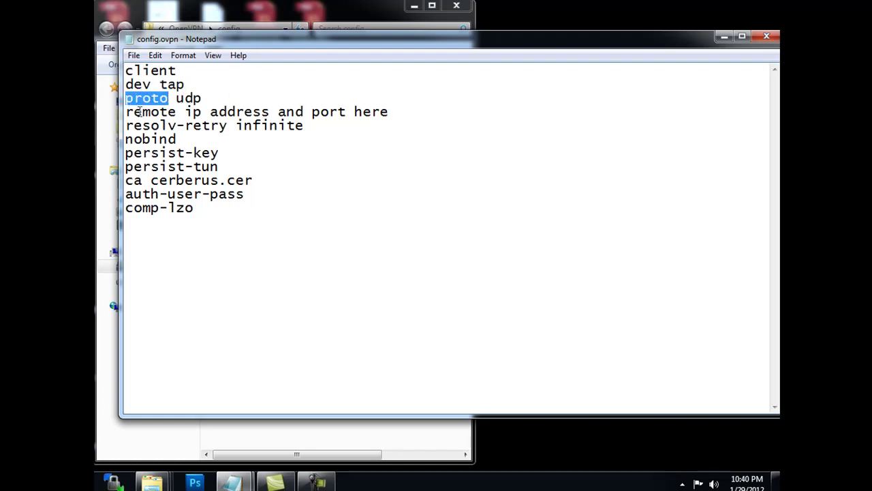
{"action": "left_click_drag", "start_coordinate": [186, 111], "coordinate": [390, 111]}
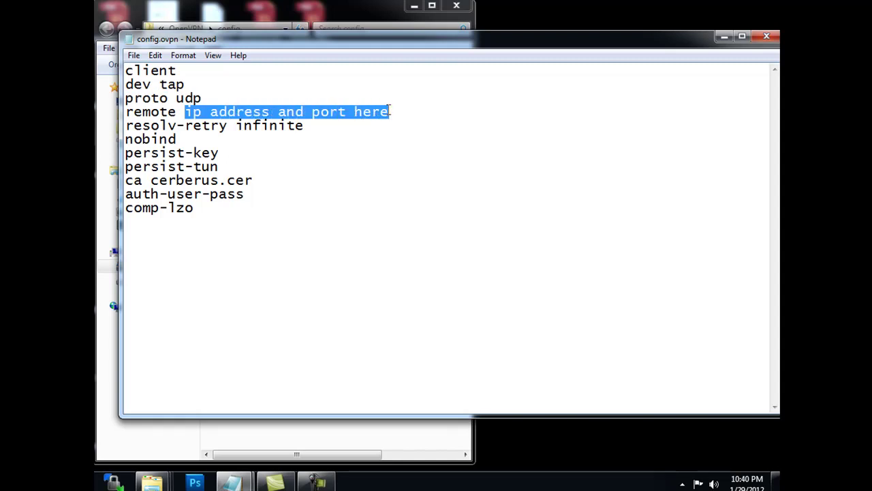
- Replace the remote placeholder with 30.44.55.66:1140 and highlight it to verify
{"action": "type", "text": "30.44"}
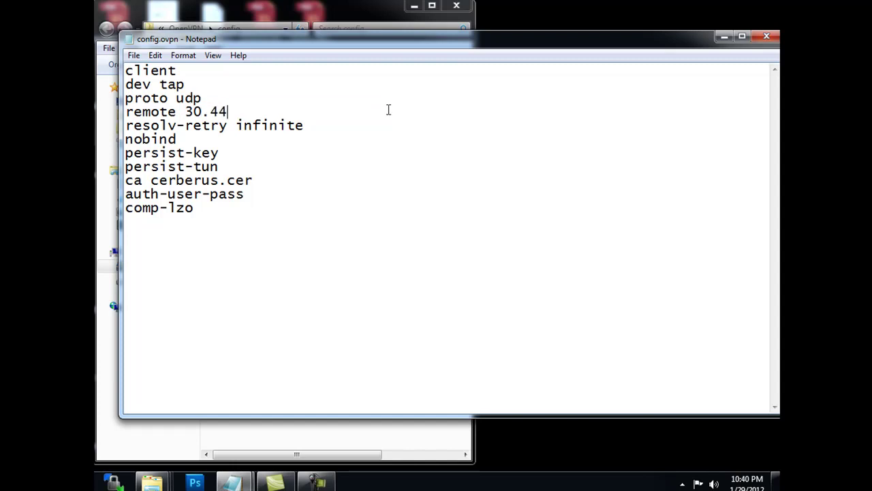
{"action": "type", "text": ".55.66"}
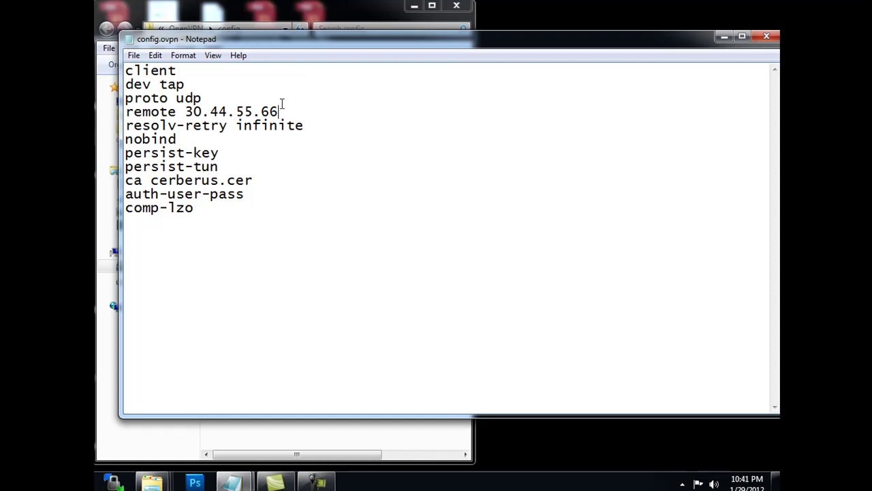
{"action": "type", "text": ":1140"}
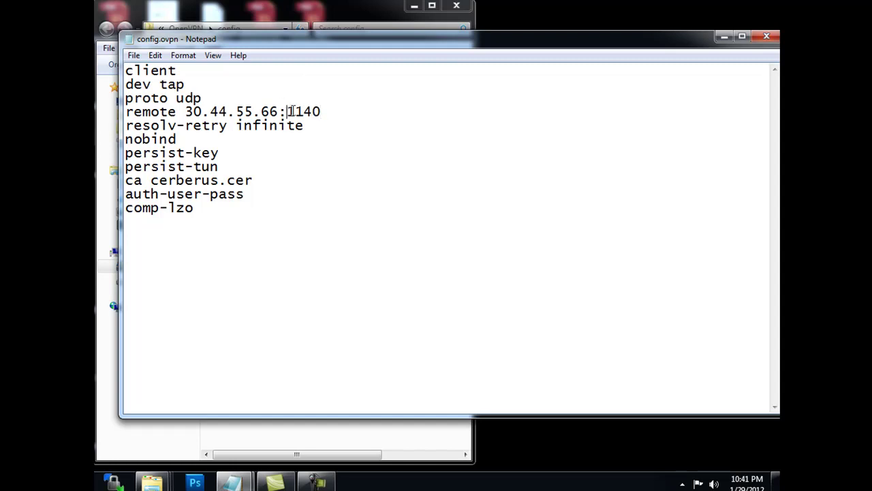
{"action": "left_click_drag", "start_coordinate": [287, 111], "coordinate": [326, 109]}
{"action": "left_click", "coordinate": [294, 111]}
{"action": "left_click_drag", "start_coordinate": [185, 111], "coordinate": [325, 111]}
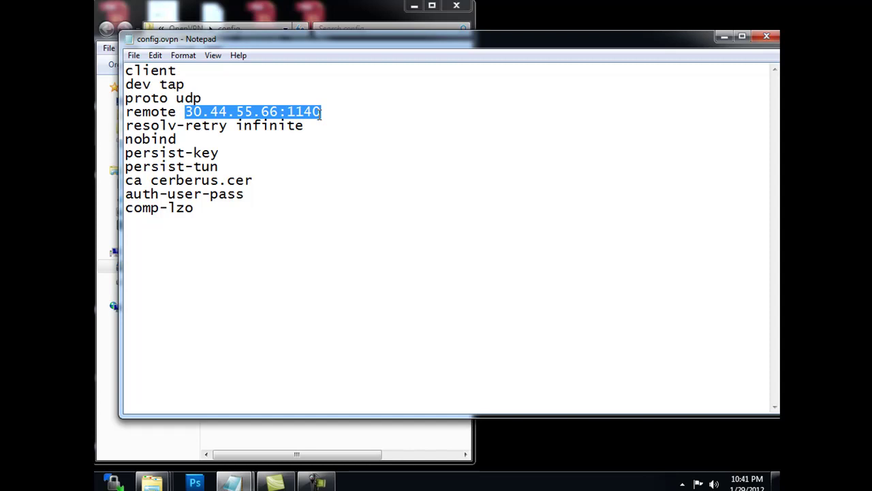
- Highlight the ca cerberus.cer line and make the Notepad window narrower
{"action": "left_click", "coordinate": [328, 147]}
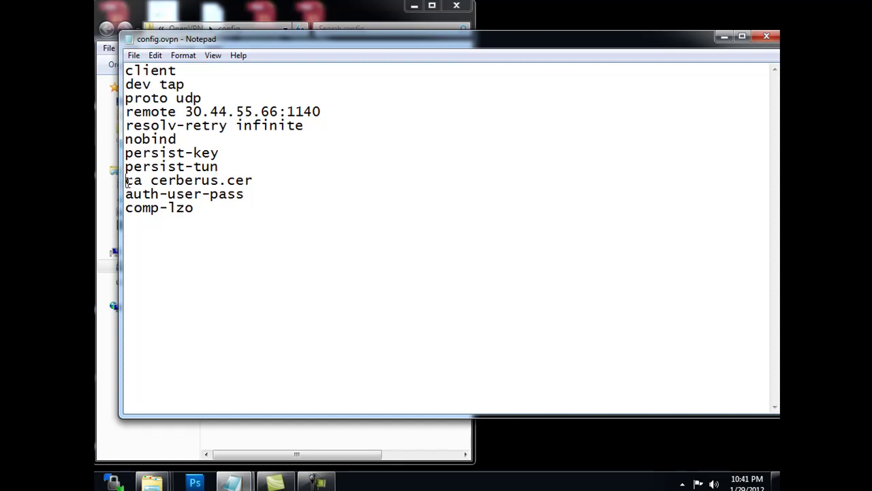
{"action": "left_click_drag", "start_coordinate": [126, 180], "coordinate": [254, 180]}
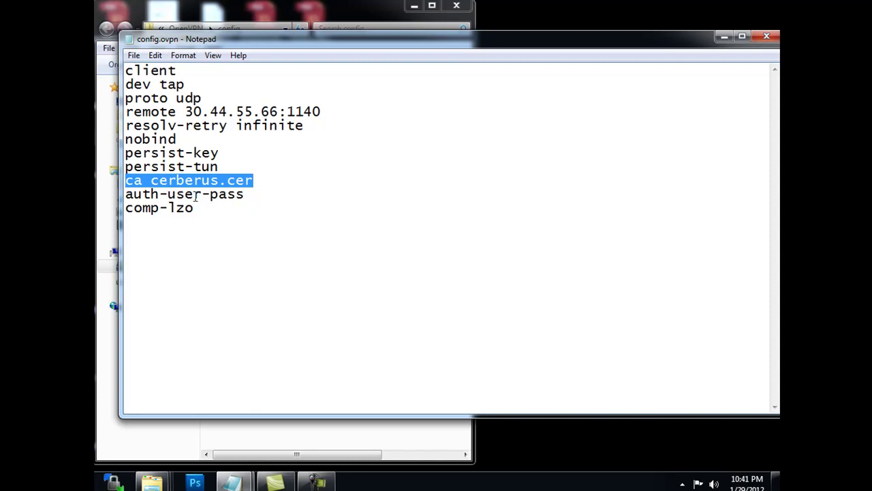
{"action": "left_click", "coordinate": [205, 225]}
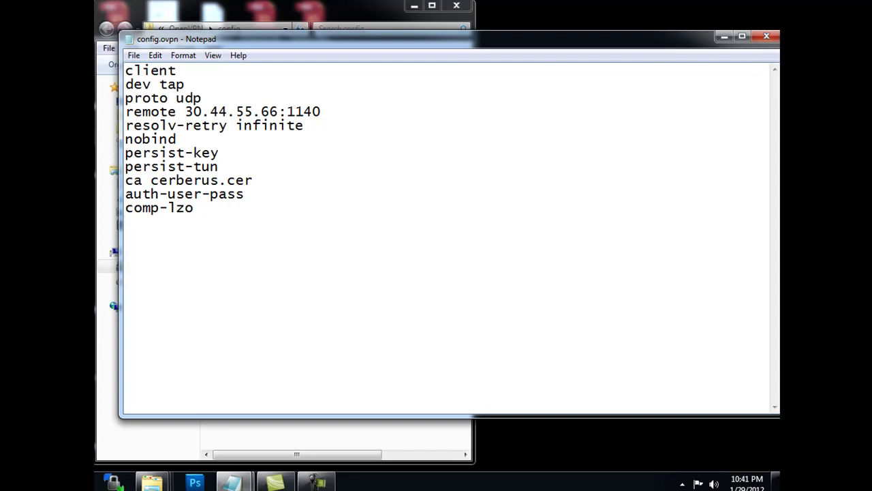
{"action": "left_click_drag", "start_coordinate": [781, 88], "coordinate": [565, 89]}
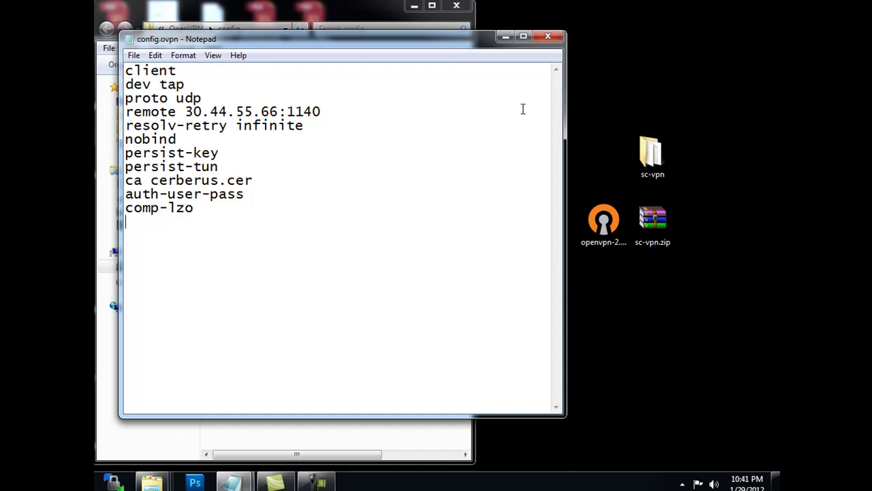
- Recheck the remote address and cerberus.cer, then place Notepad over the Explorer file list
{"action": "left_click_drag", "start_coordinate": [186, 113], "coordinate": [328, 117]}
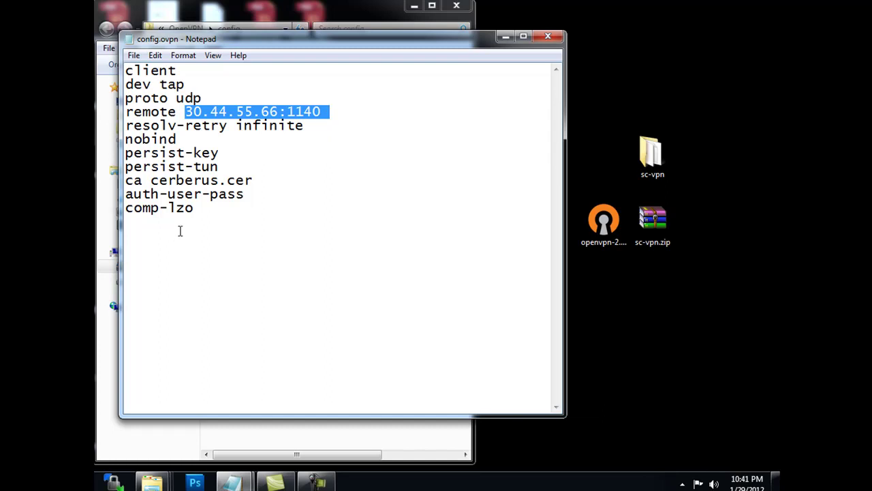
{"action": "left_click_drag", "start_coordinate": [125, 181], "coordinate": [252, 182]}
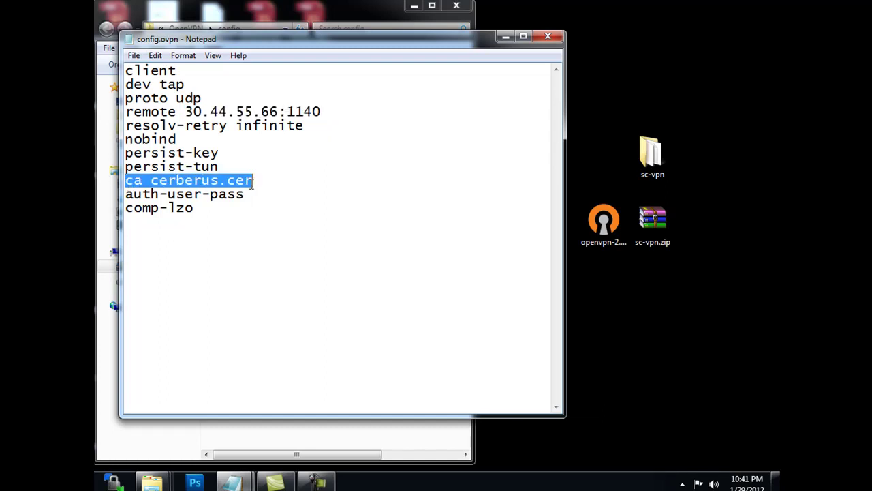
{"action": "left_click", "coordinate": [219, 208]}
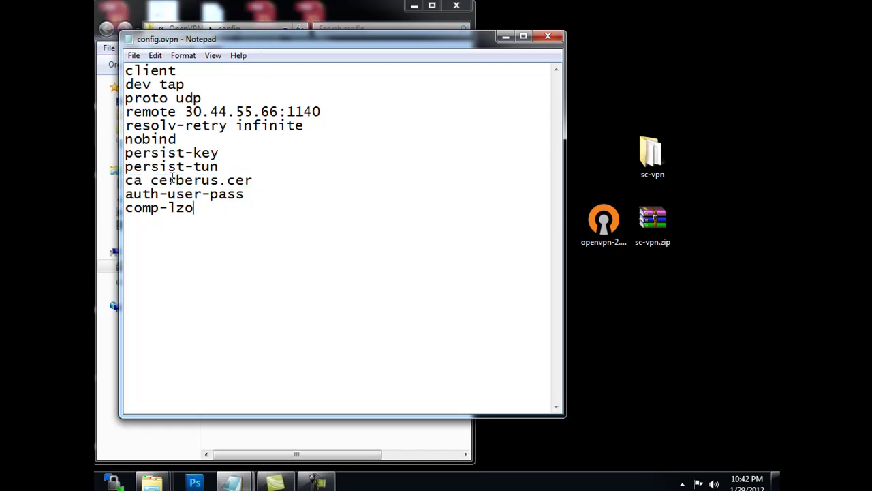
{"action": "left_click_drag", "start_coordinate": [152, 180], "coordinate": [272, 176]}
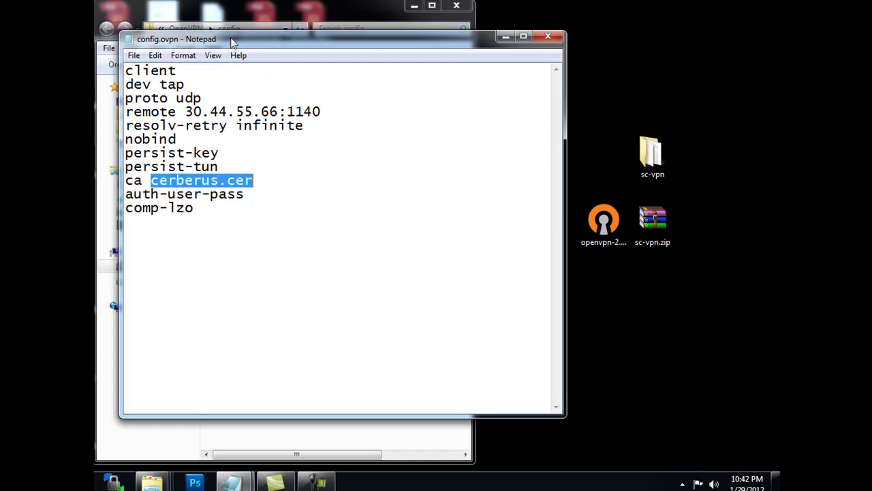
{"action": "left_click_drag", "start_coordinate": [232, 43], "coordinate": [448, 40]}
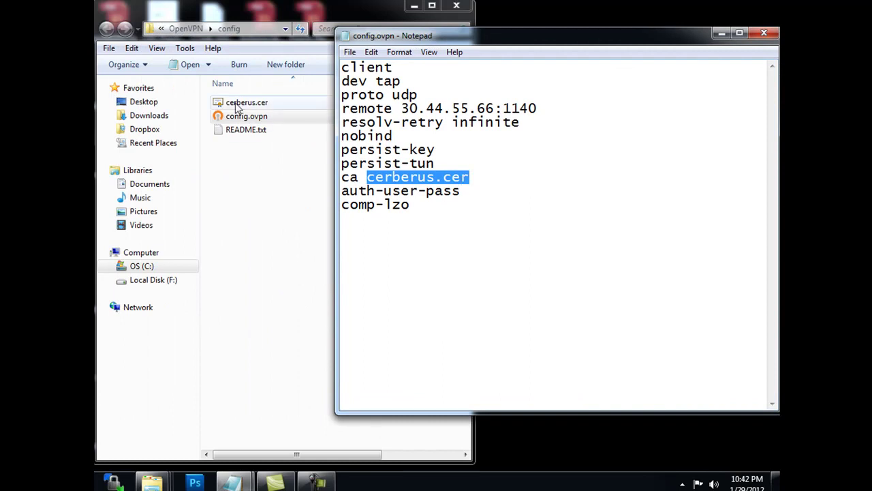
{"action": "left_click_drag", "start_coordinate": [694, 40], "coordinate": [634, 69]}
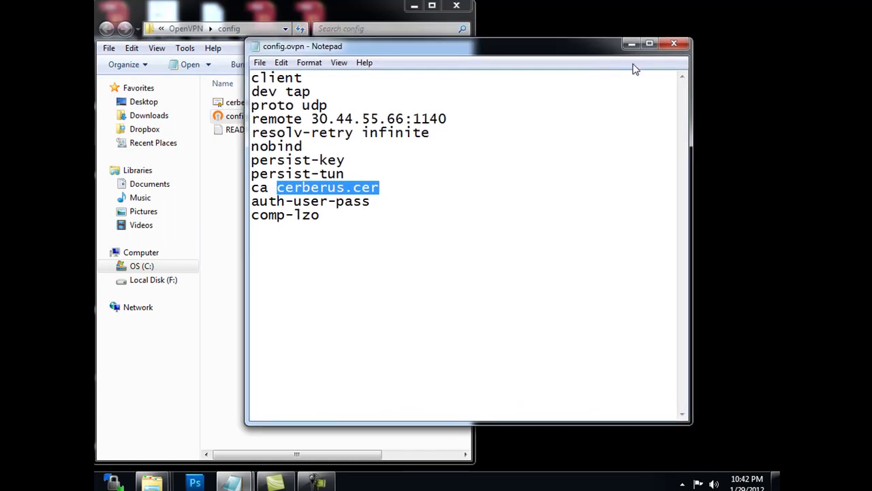